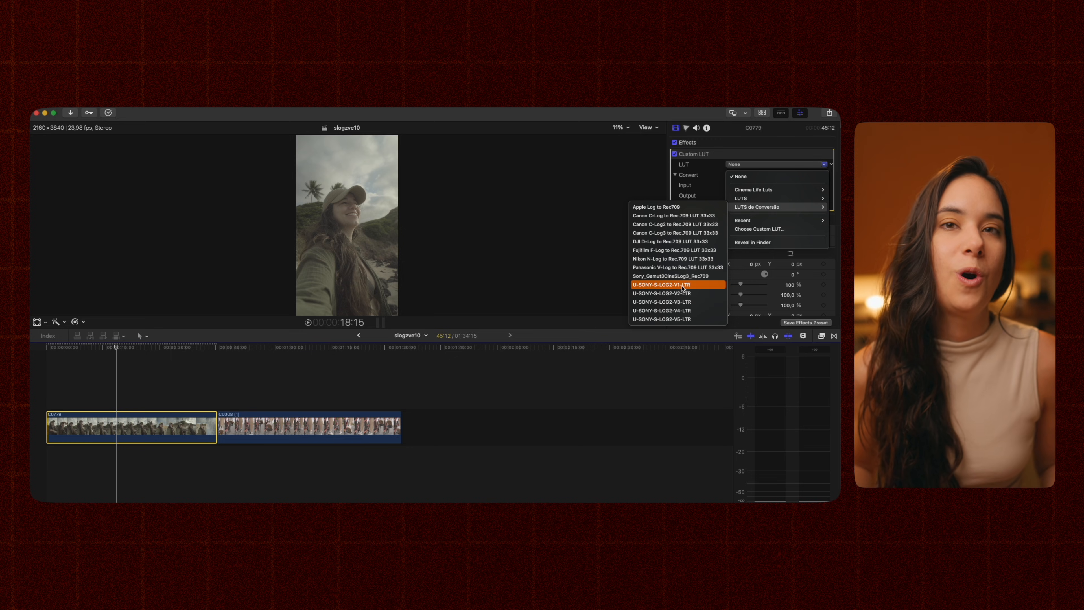
Apply the U-SONY-S-LOG2-V1-LTR conversion LUT to the first clip and add a Color Wheels correction to it
left_click(682, 285)
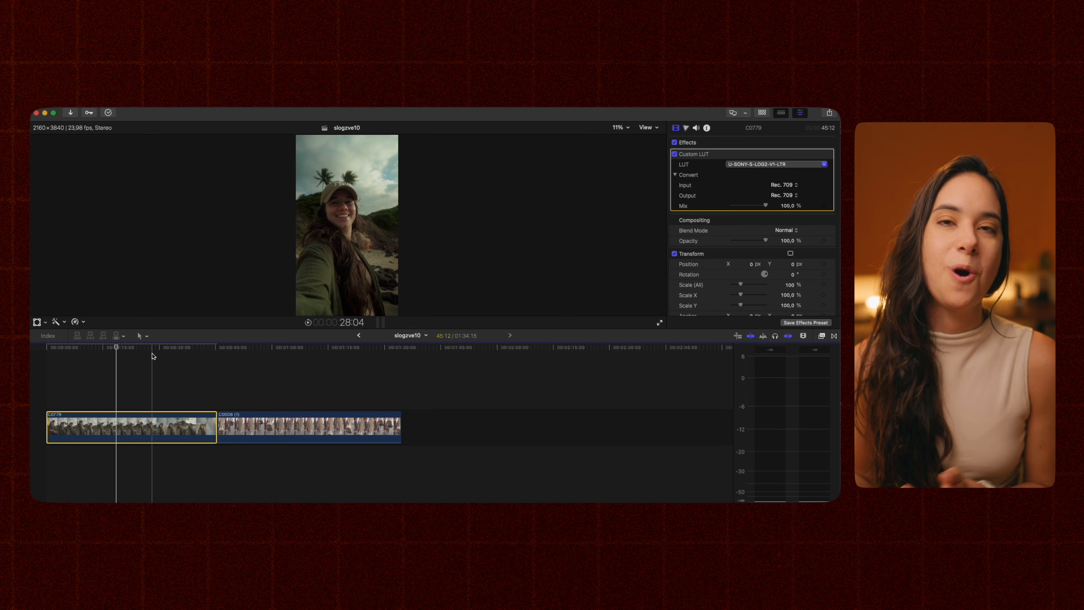
left_click(146, 357)
left_click(686, 128)
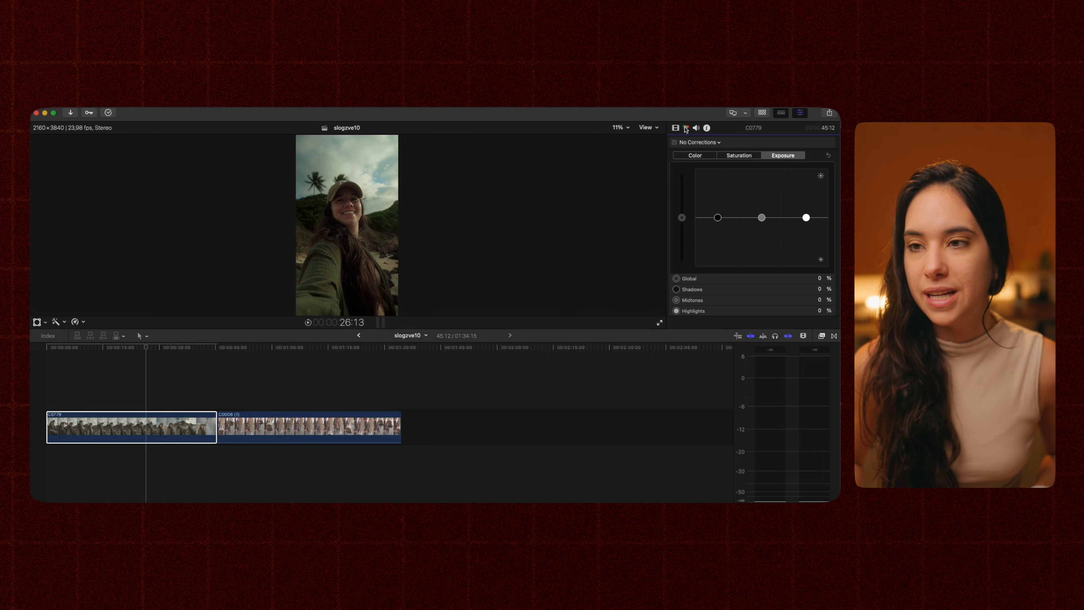
left_click(690, 143)
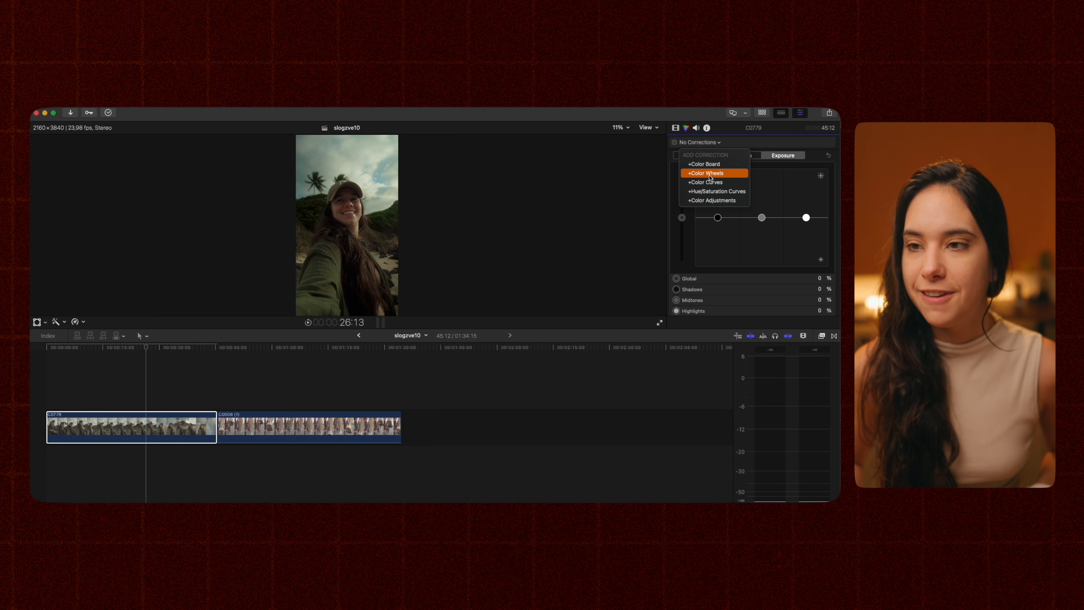
left_click(706, 175)
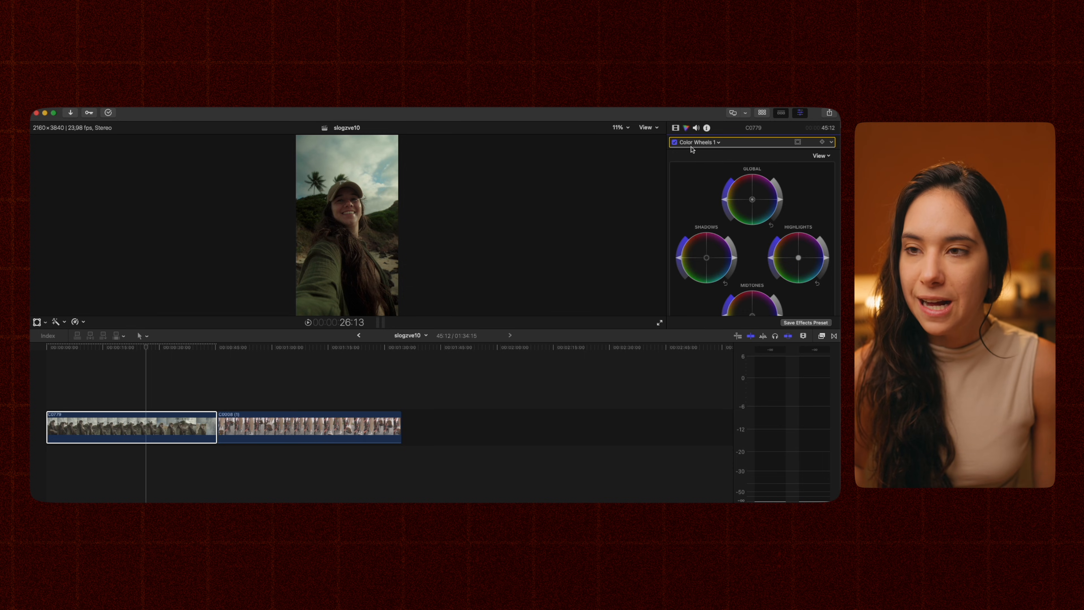
Move the Color Wheels 1 correction above the Custom LUT in the clip's effects order
left_click(676, 128)
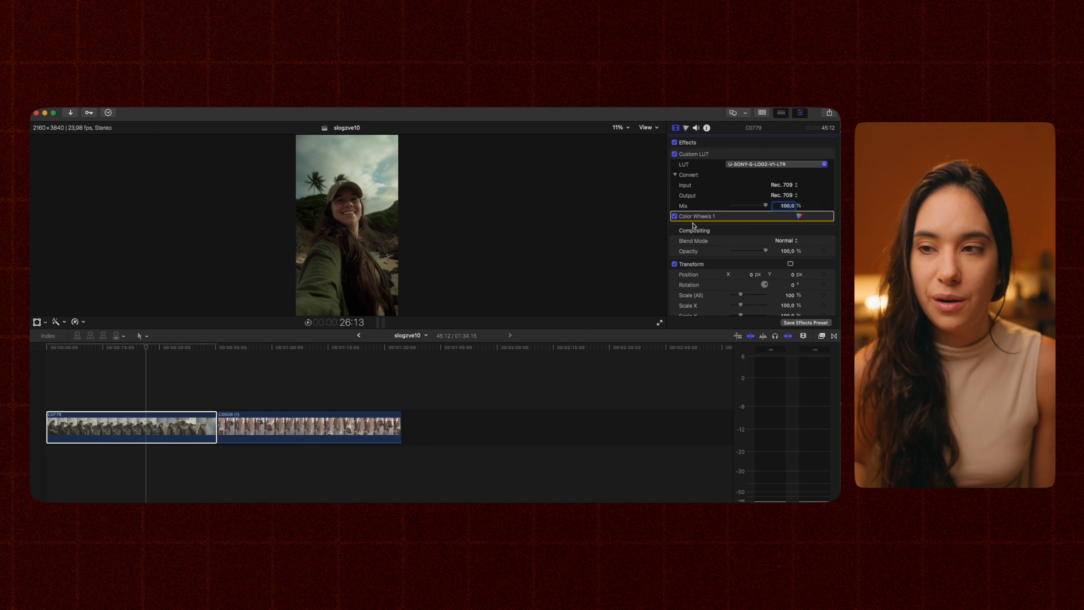
left_click_drag(695, 220, 696, 159)
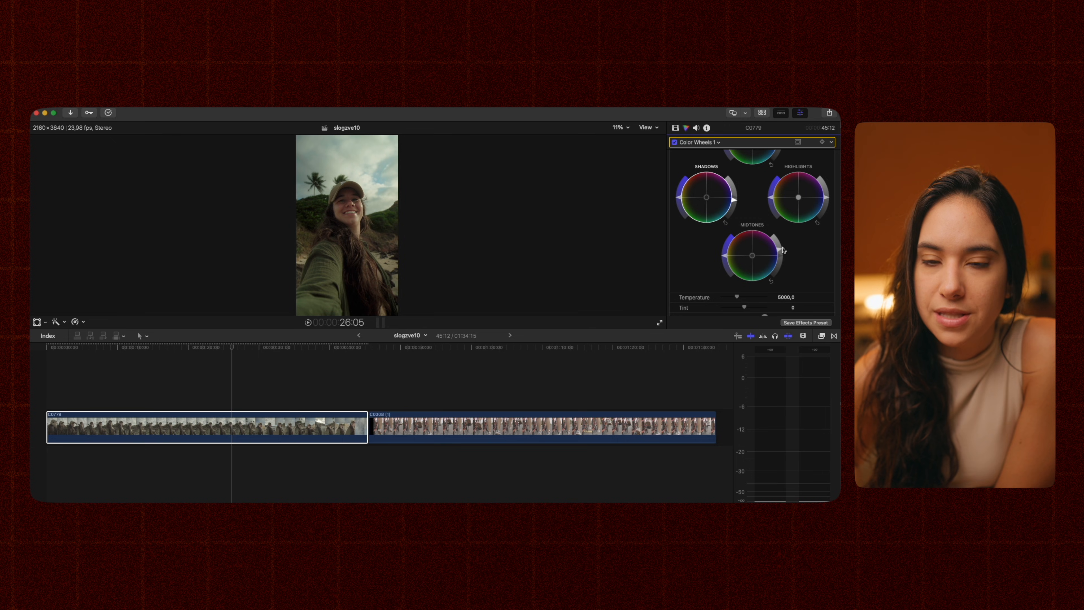
Fine-tune the midtones brightness in Color Wheels 1 so it sits slightly above neutral
scroll(783, 249, "up", 1)
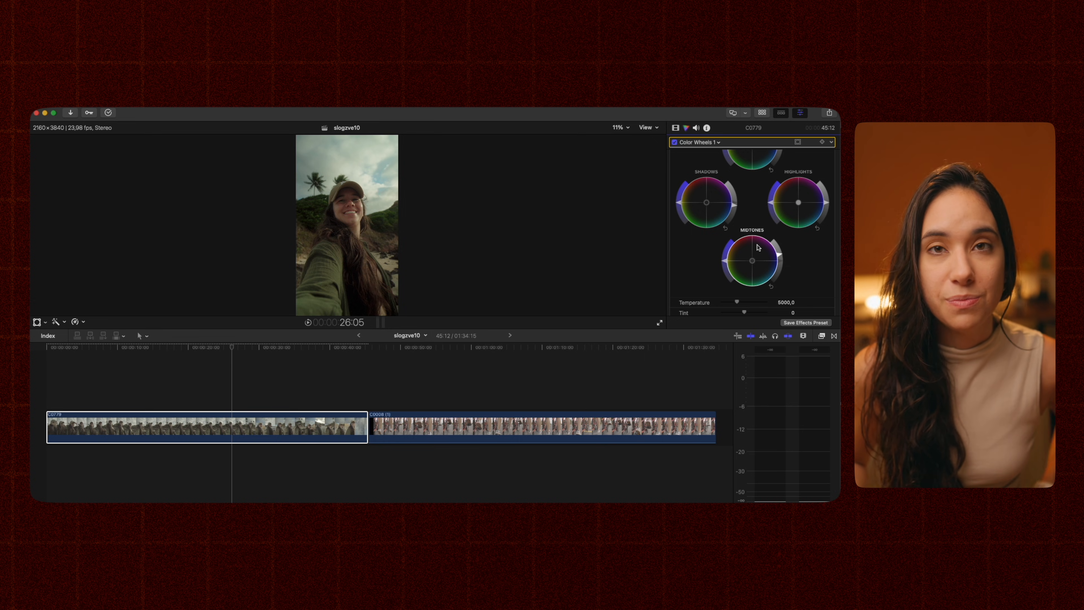
left_click_drag(780, 256, 781, 259)
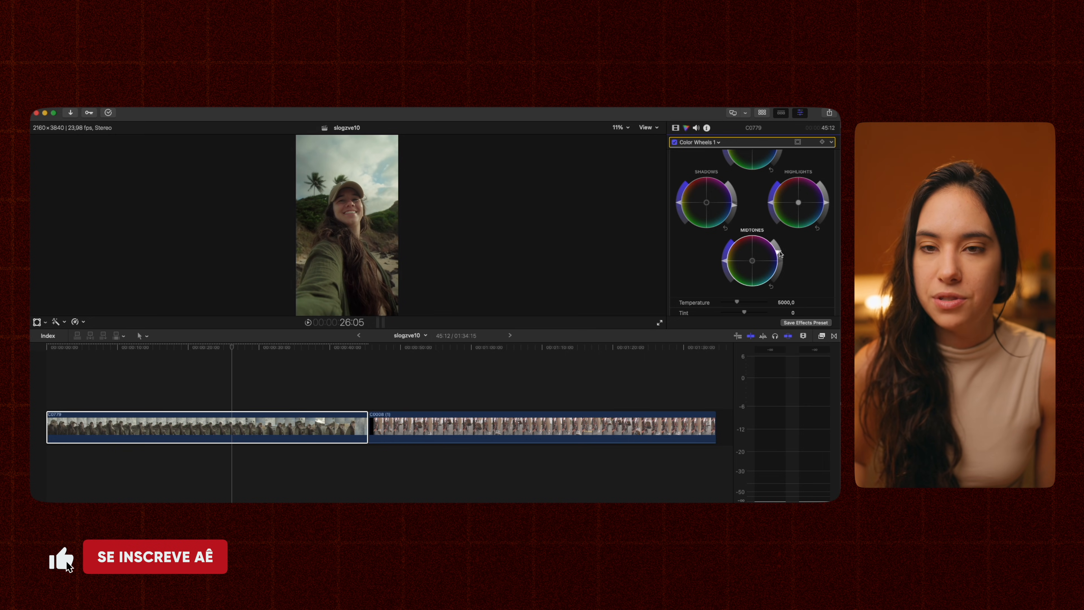
left_click_drag(781, 258, 778, 250)
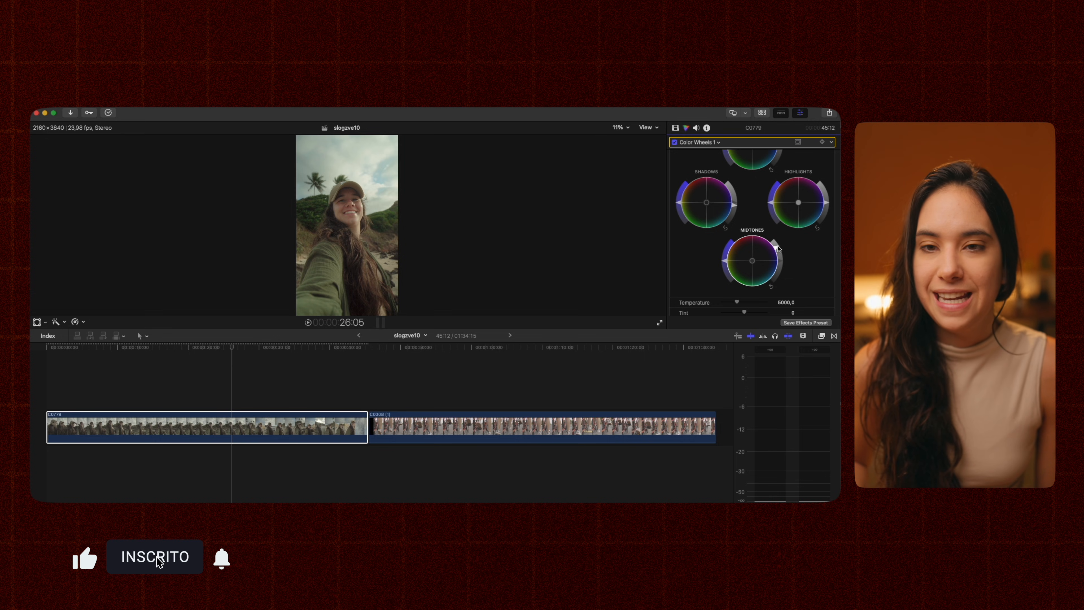
left_click_drag(777, 245, 782, 253)
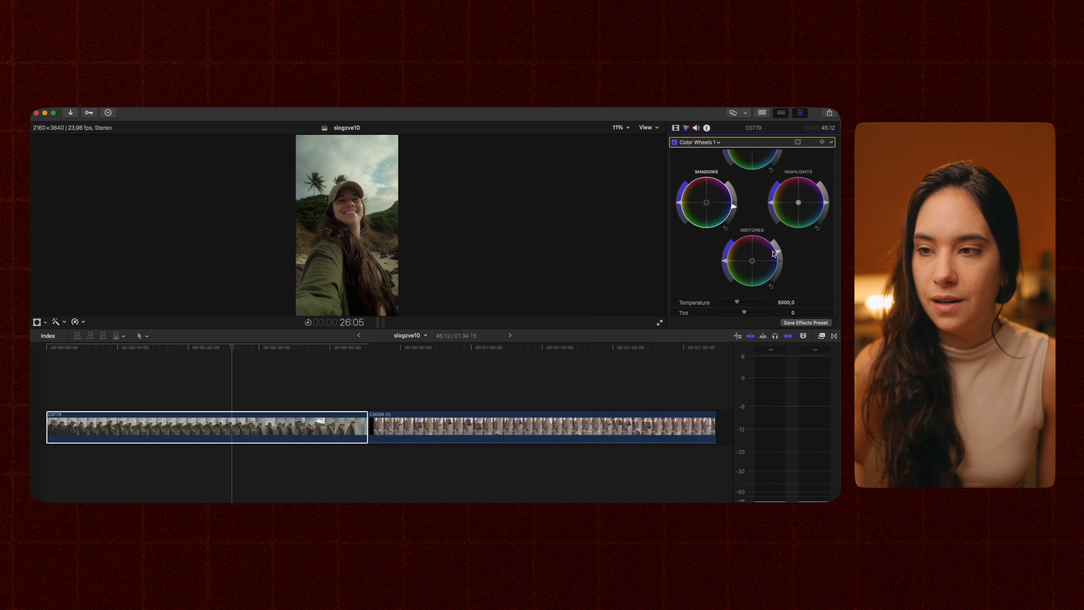
Try lower and higher highlights brightness in Color Wheels 1 and settle slightly above neutral
scroll(777, 253, "up", 3)
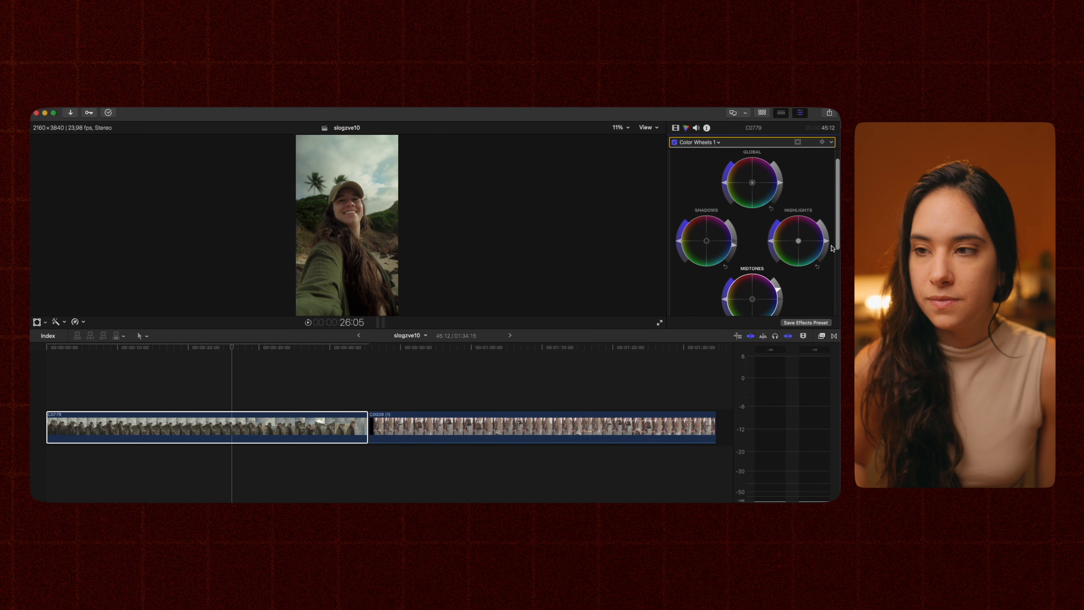
left_click_drag(829, 240, 828, 250)
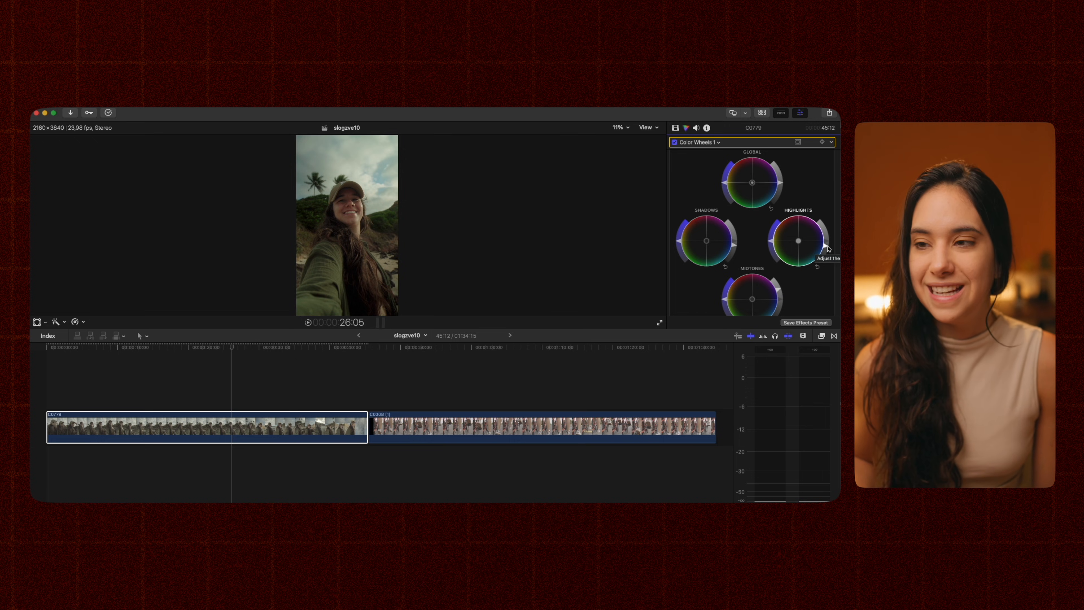
left_click_drag(828, 249, 820, 223)
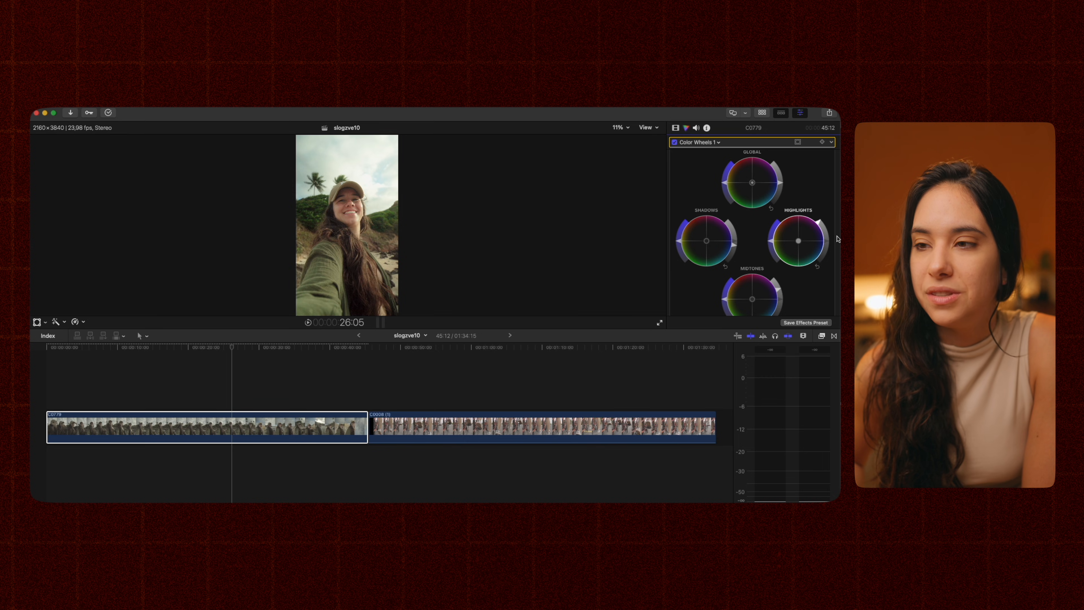
left_click_drag(821, 227, 826, 238)
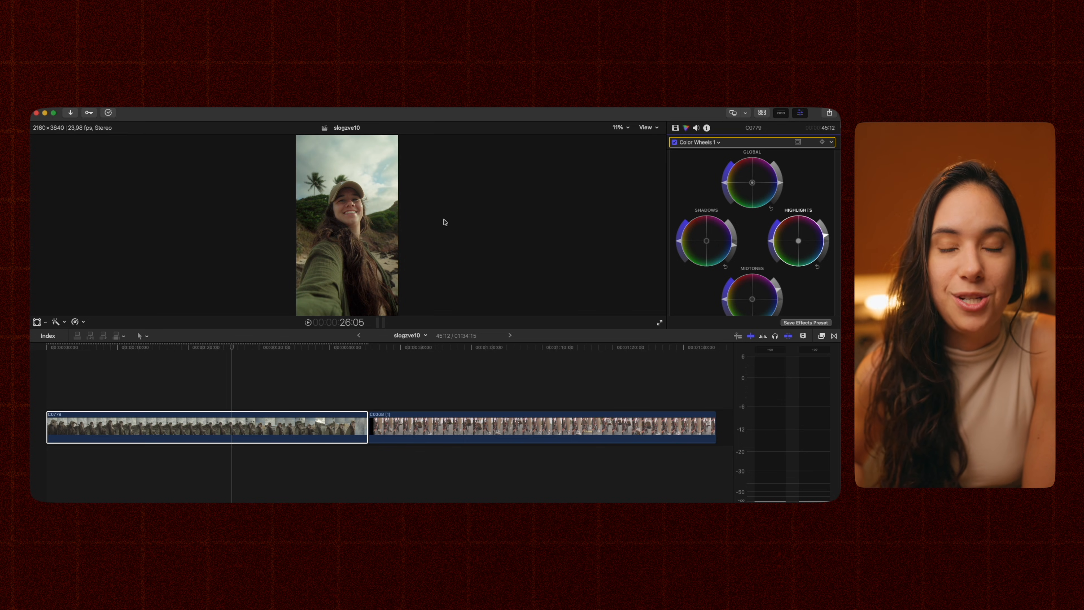
left_click_drag(825, 238, 826, 234)
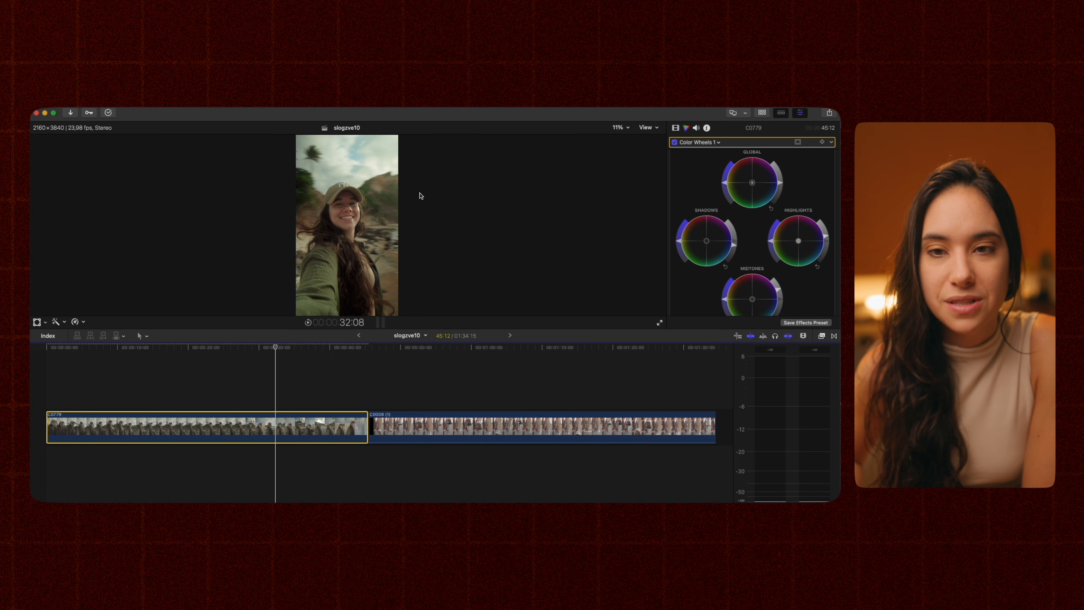
Check the graded first clip at about 28:08 and 26:12 in the timeline
left_click(247, 348)
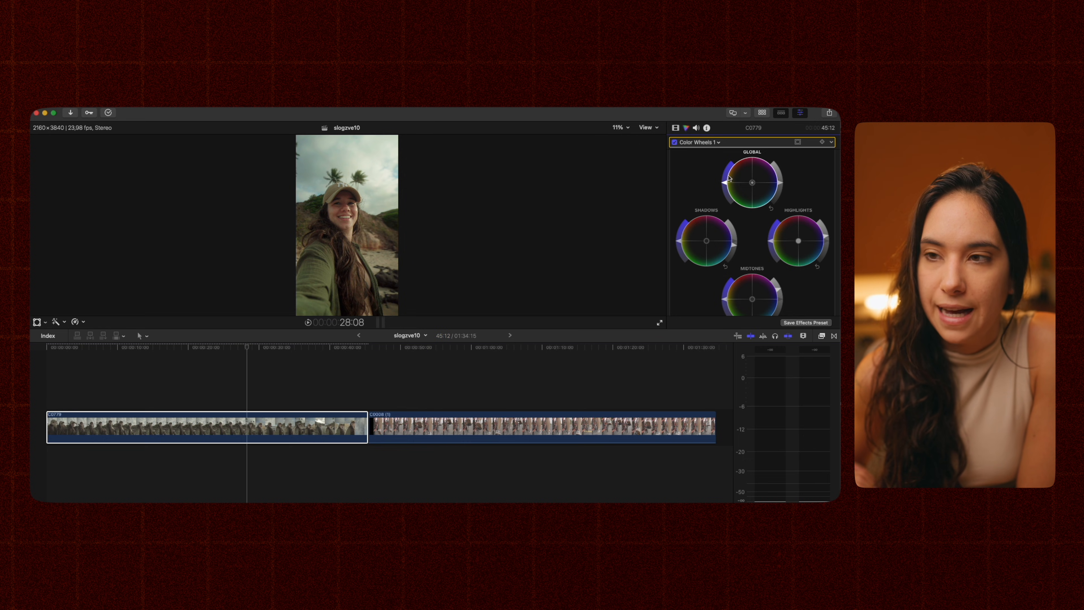
left_click(237, 349)
left_click_drag(238, 350, 235, 350)
scroll(770, 231, "down", 2)
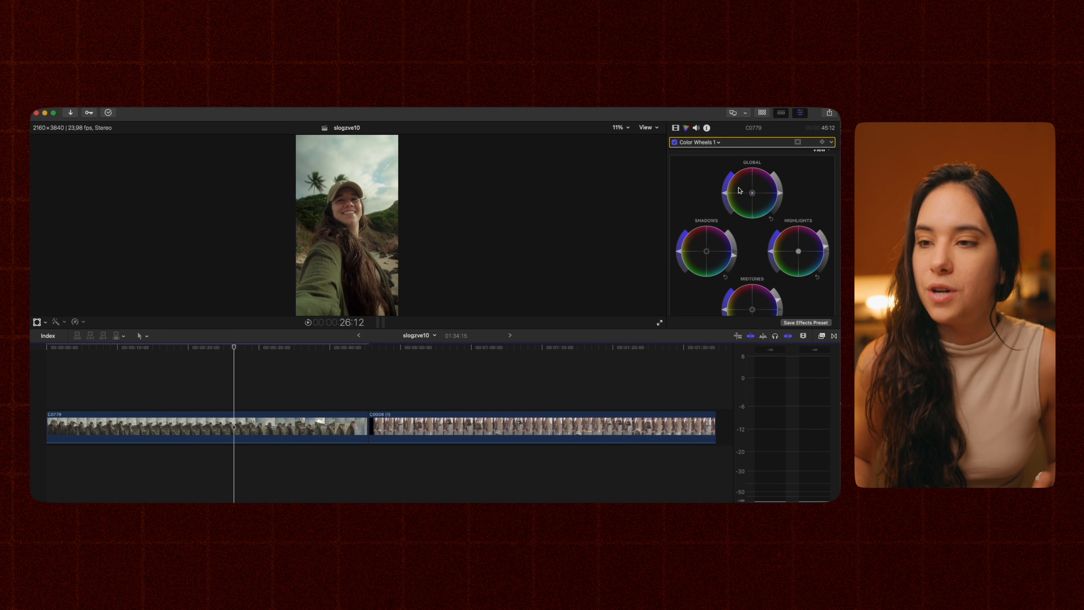
Switch to the Motion Array website and browse its home page, music, sound effects, plugins and graphics catalogs
scroll(740, 191, "down", 5)
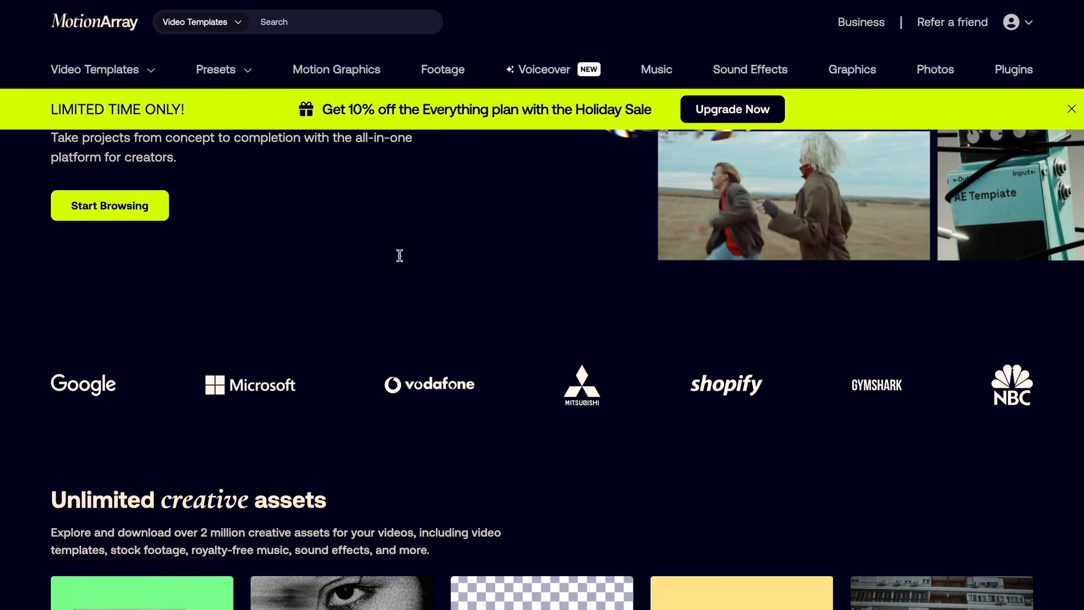
scroll(399, 255, "down", 10)
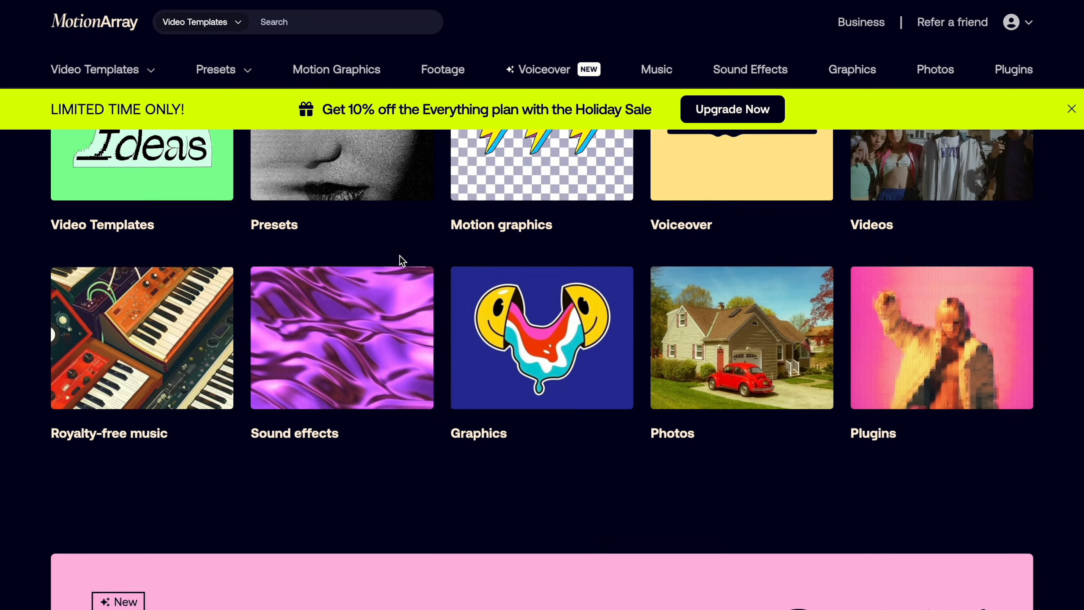
scroll(400, 259, "up", 7)
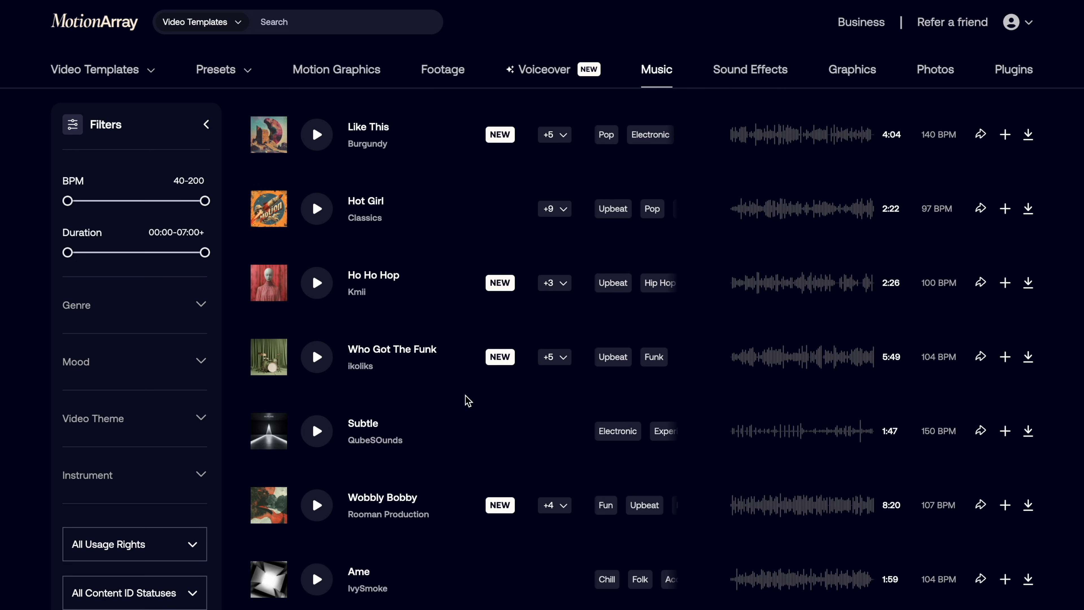
scroll(468, 401, "down", 6)
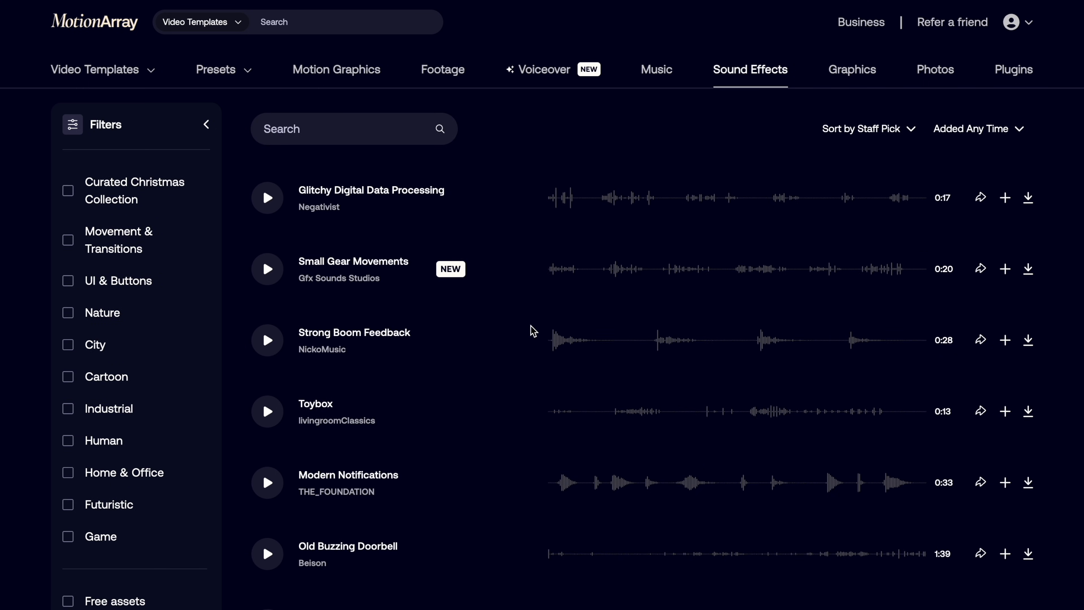
scroll(532, 332, "down", 2)
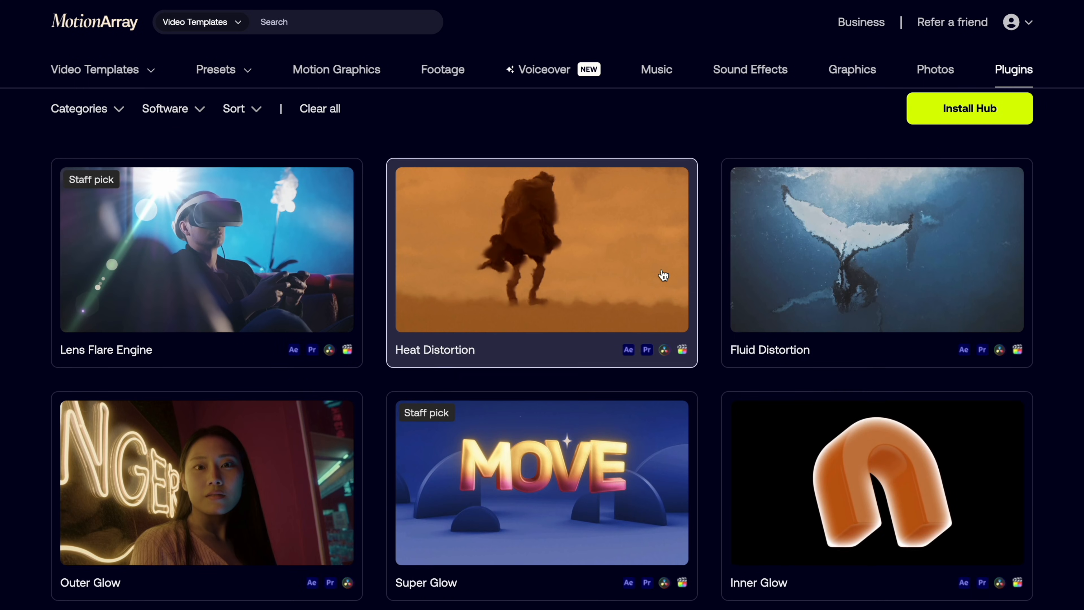
scroll(663, 275, "down", 12)
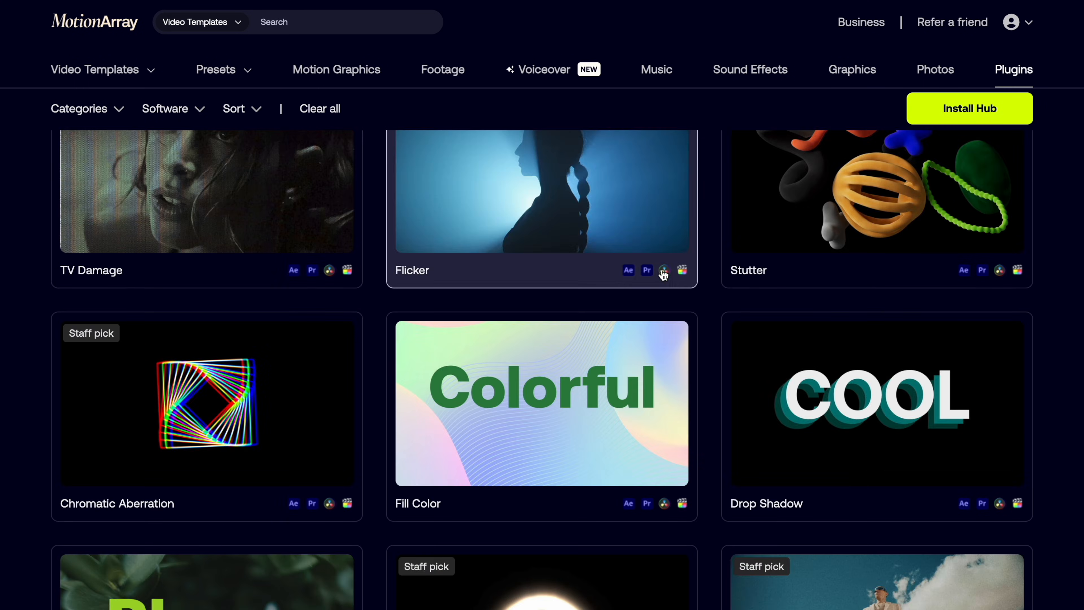
scroll(663, 275, "down", 8)
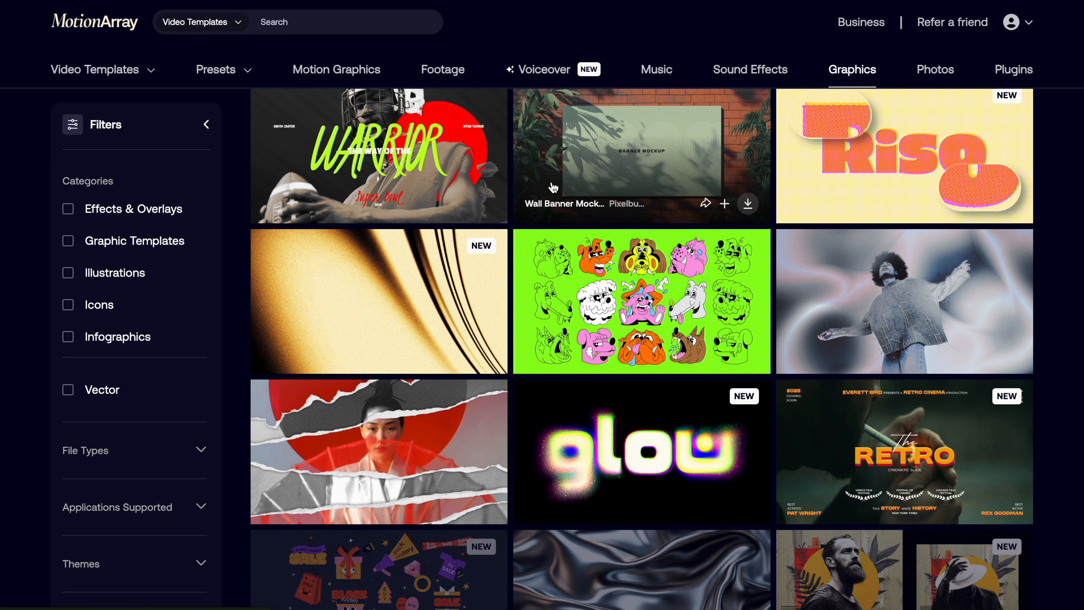
scroll(554, 187, "down", 3)
scroll(553, 186, "down", 15)
scroll(553, 187, "down", 20)
scroll(553, 187, "down", 3)
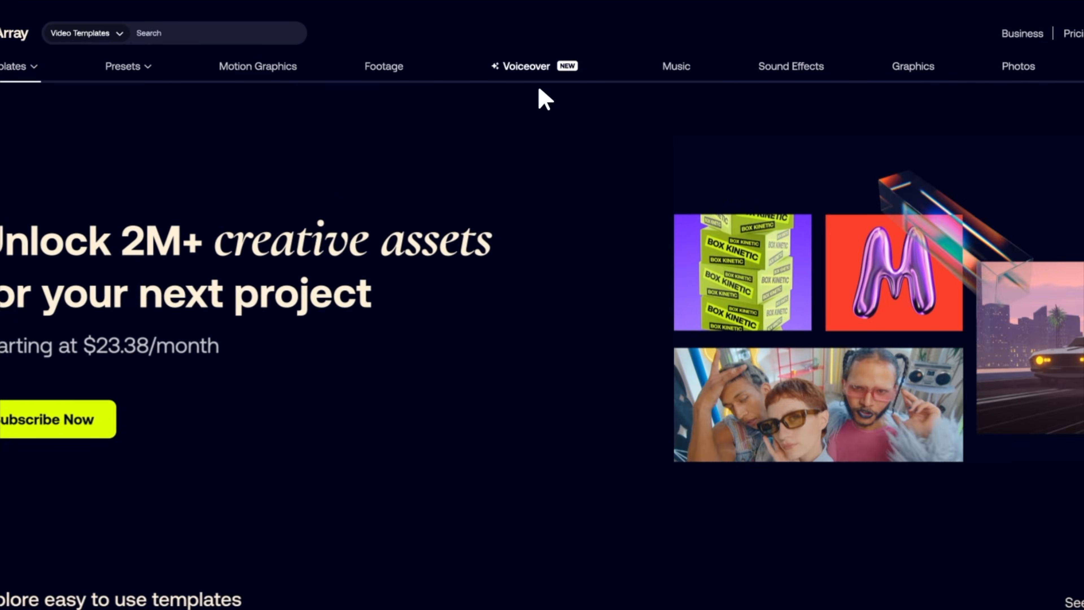
Open the Voiceover generator and view the Gender and Video Category filter options of the voice catalog
left_click(533, 71)
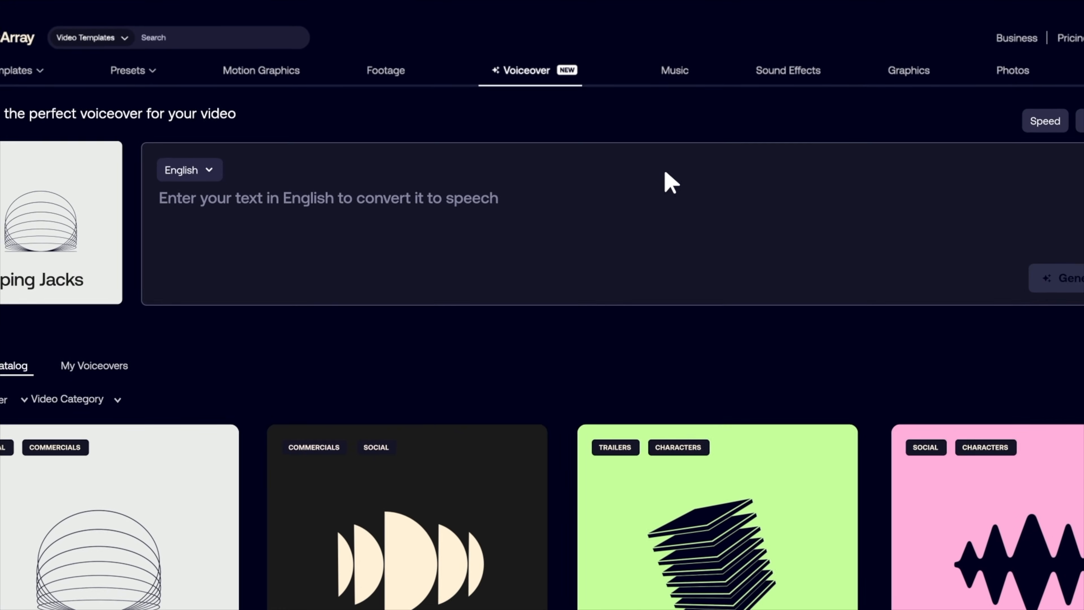
mouse_move(137, 542)
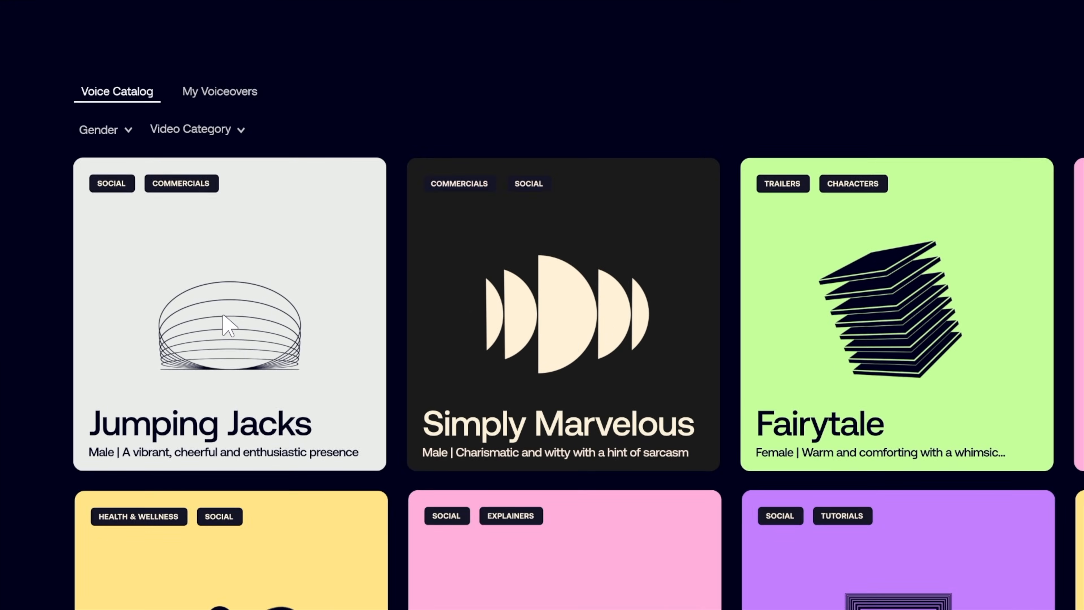
left_click(129, 134)
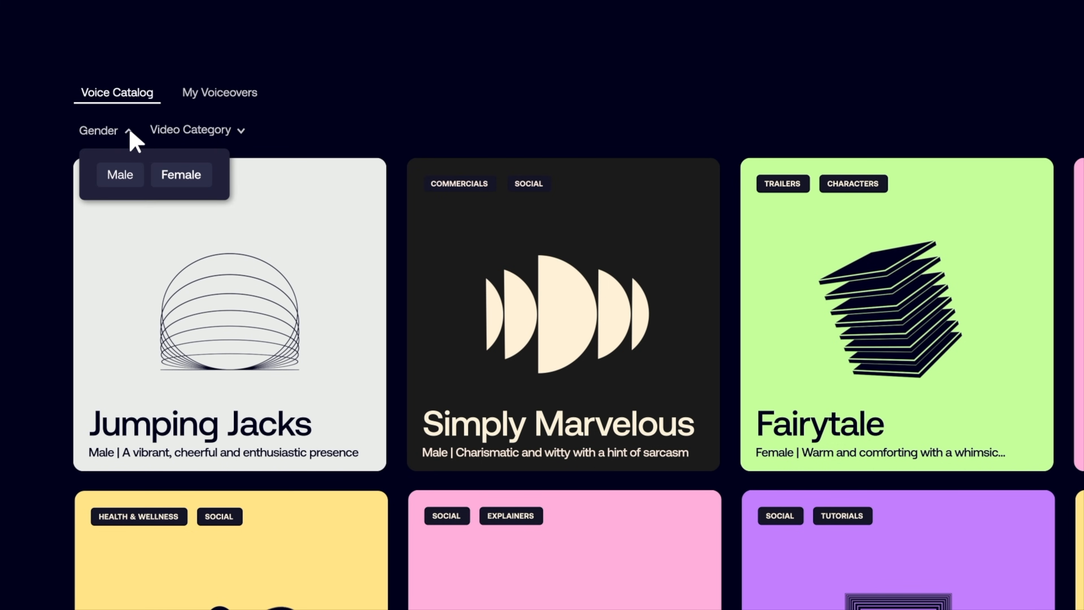
left_click(241, 132)
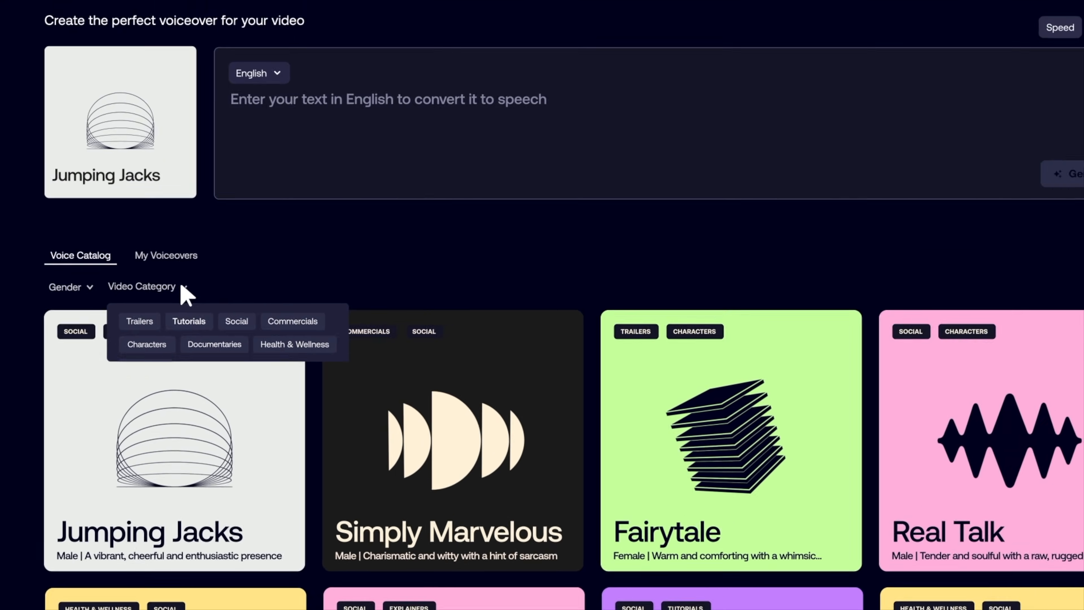
left_click(182, 287)
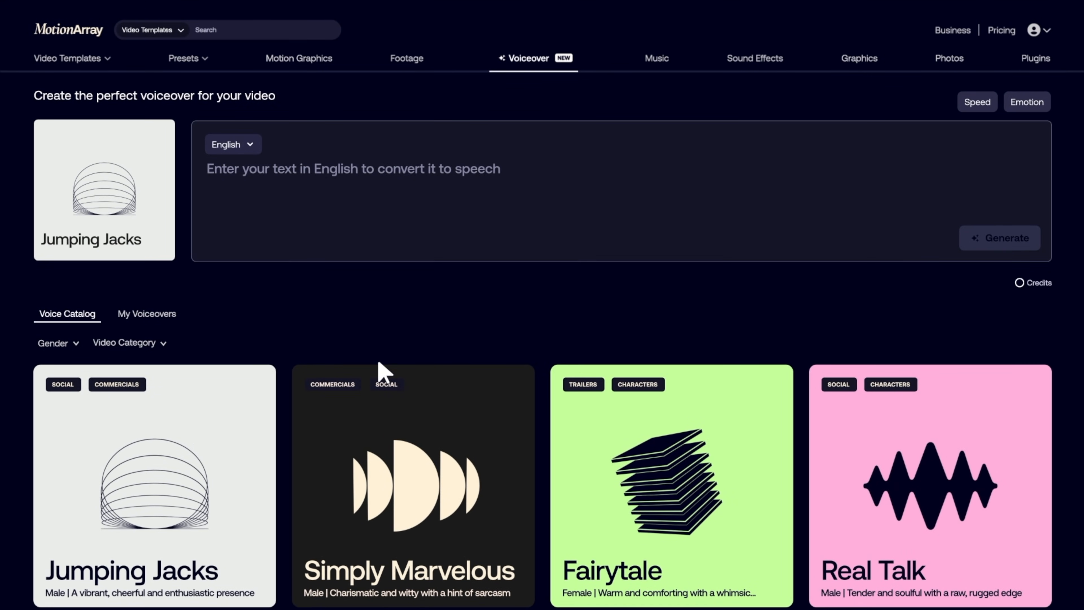
Select the Simply Marvelous voice and enter the script "In the heart of the forest, where sunlight dances through the leaves"
left_click(495, 387)
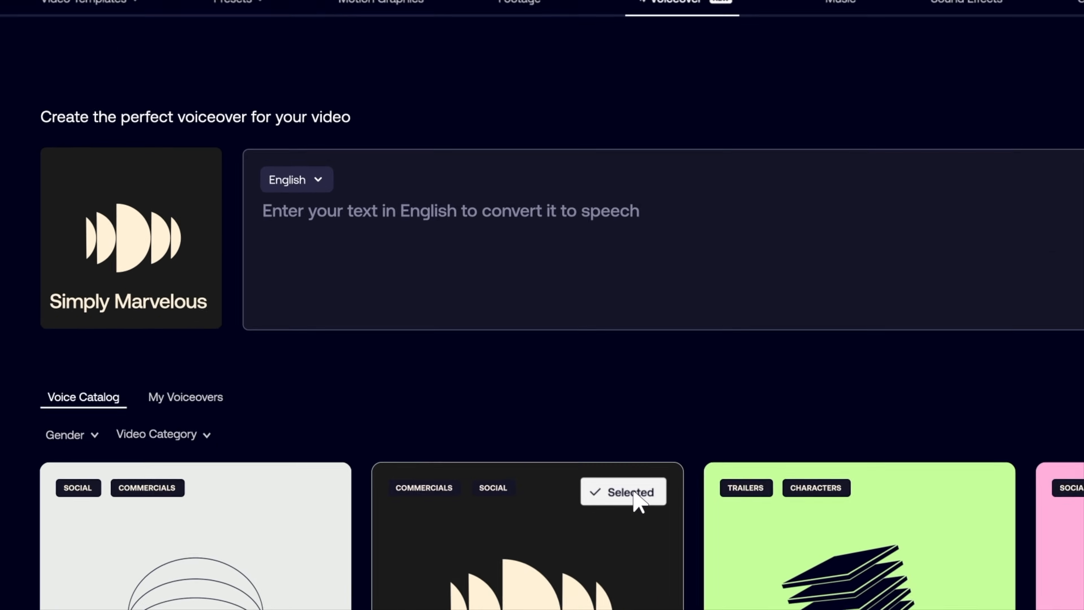
left_click(318, 255)
type("In the heart of the forest, where sunlig")
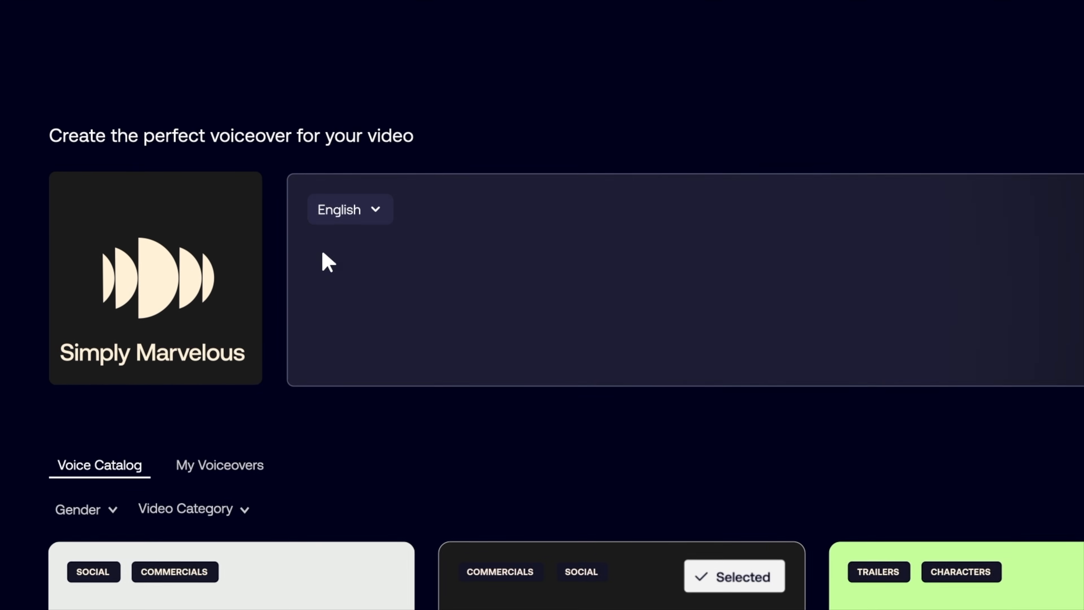
type("ht dances through the leaves")
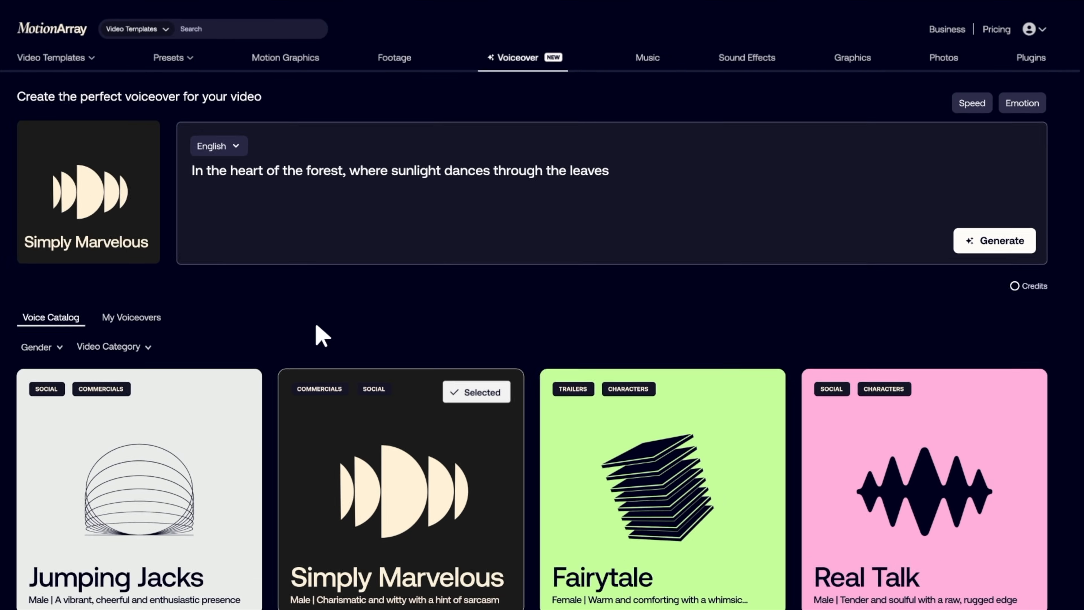
View My Voiceovers and the Speed and Emotion options, and browse the Motion Array template and preset categories
left_click(134, 317)
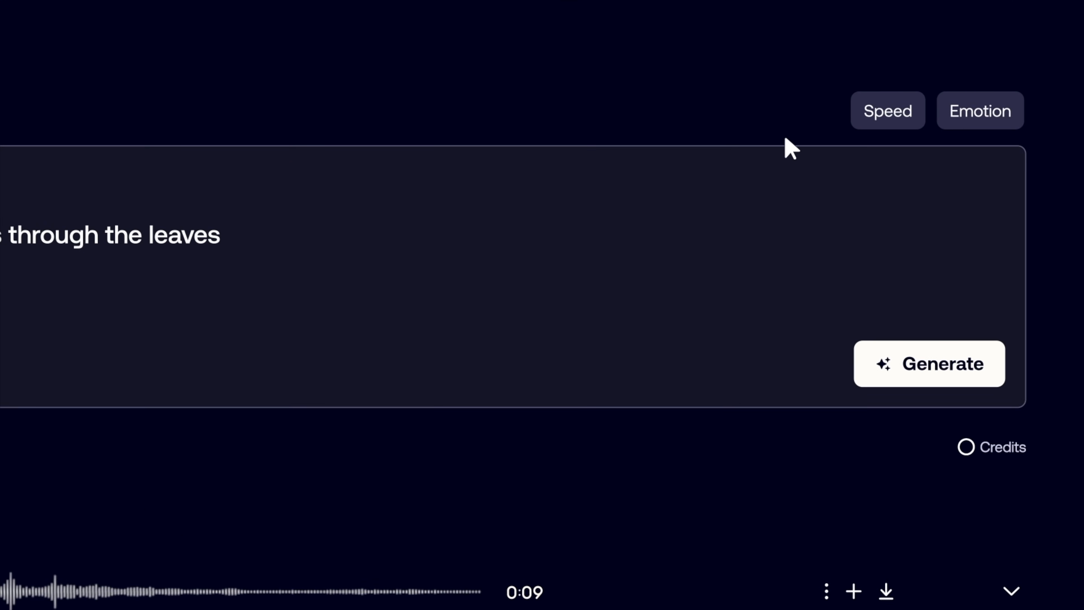
left_click(883, 126)
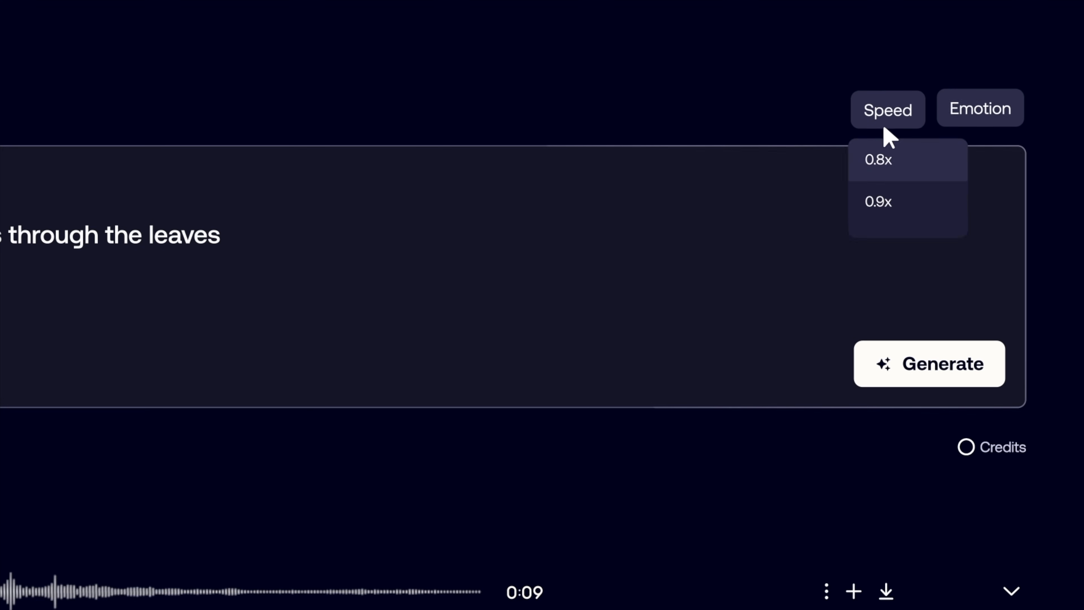
left_click(987, 125)
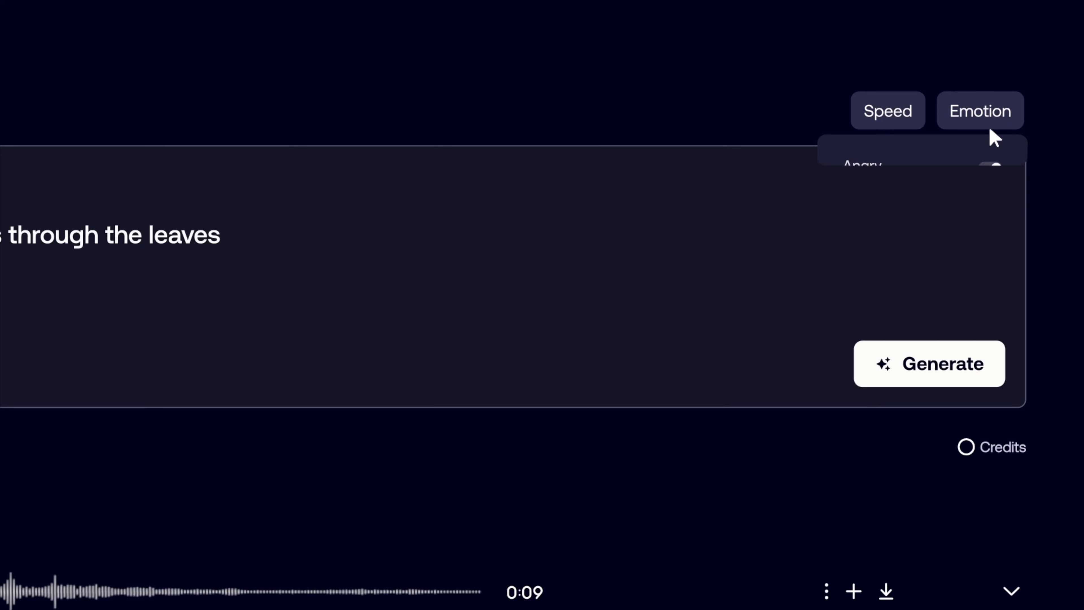
left_click(961, 327)
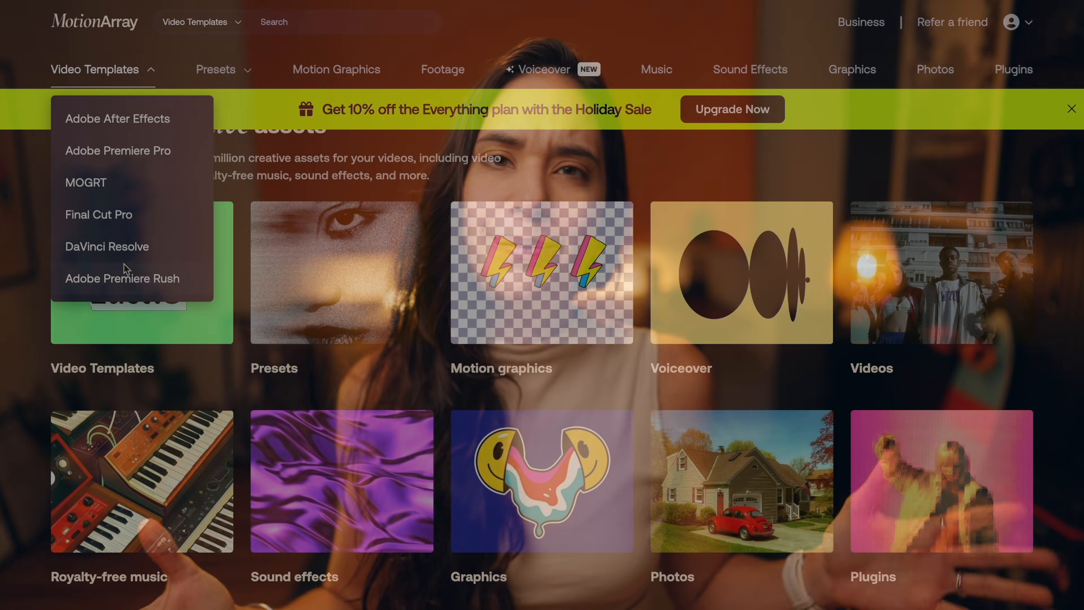
mouse_move(230, 73)
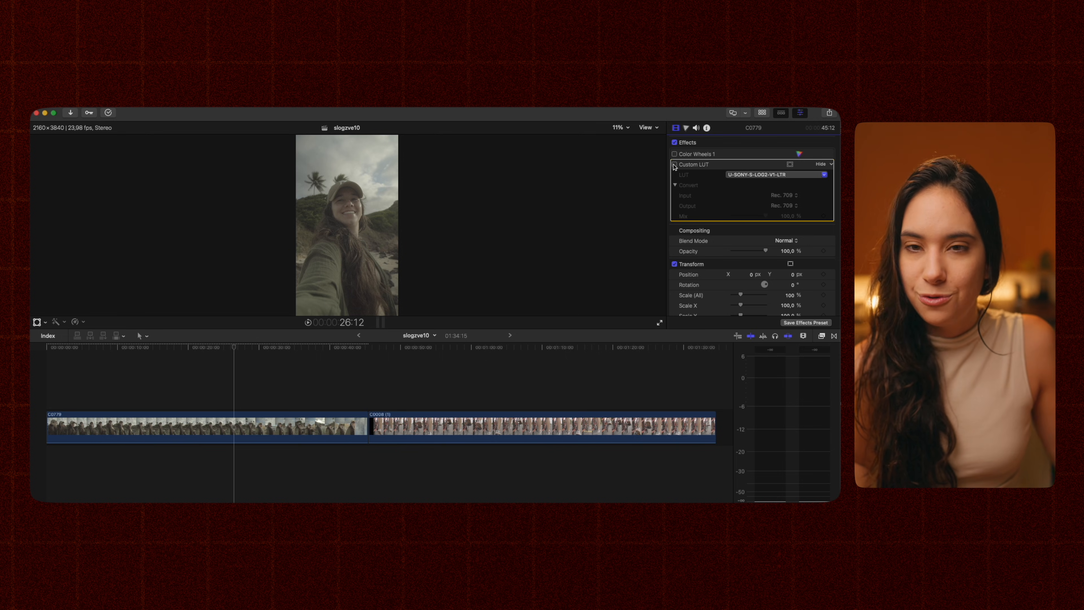
Switch back to Final Cut Pro and re-enable the Custom LUT and Color Wheels 1 effects on the C0779 clip
left_click(674, 165)
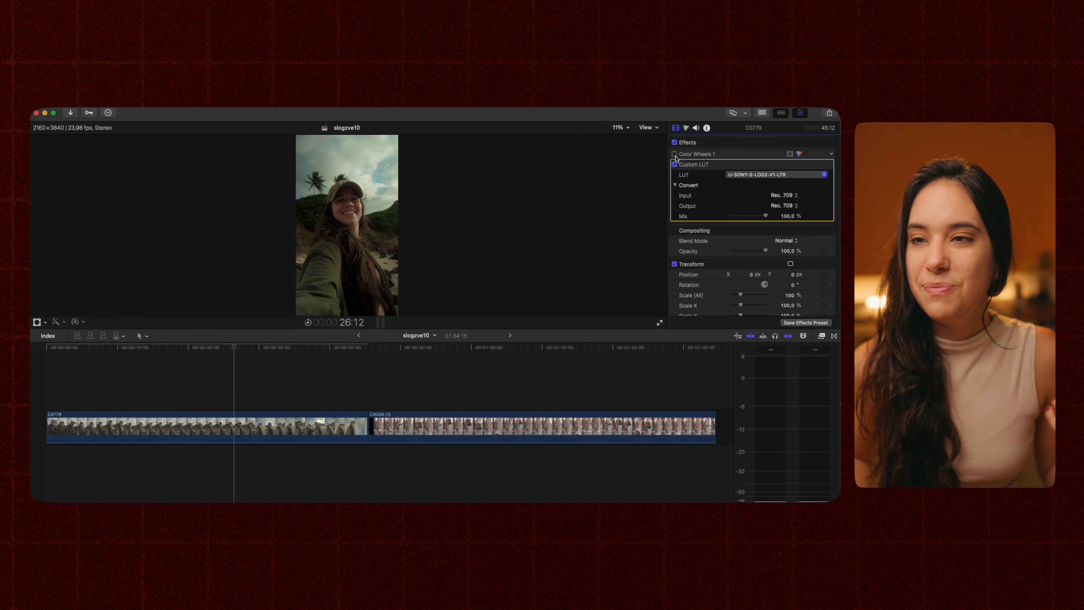
left_click(675, 154)
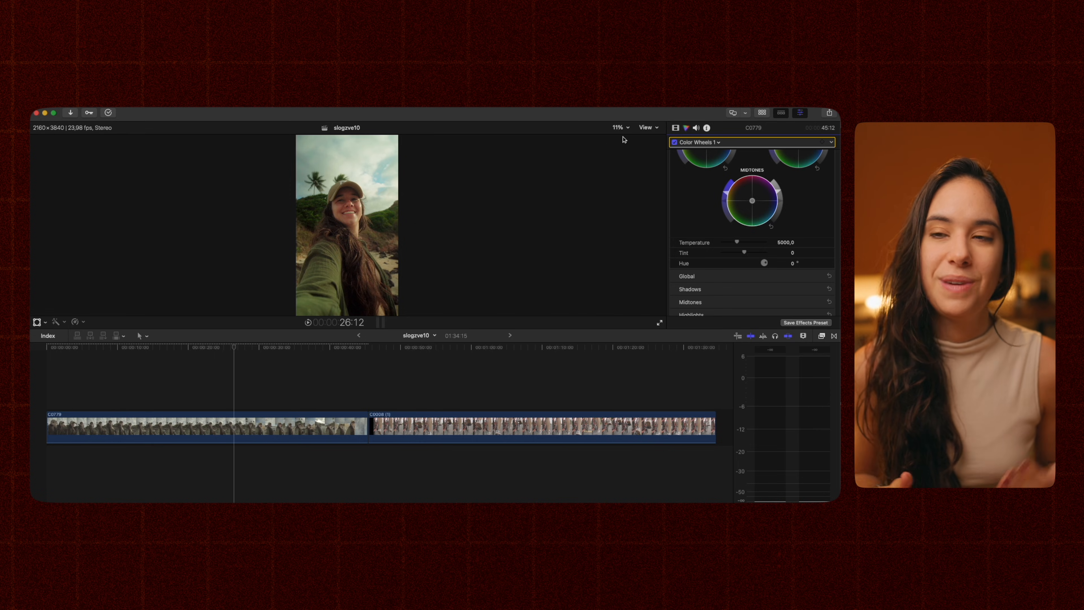
Shift the Midtones wheel of Color Wheels 1 slightly off its center while checking the woman's face up close
left_click(620, 127)
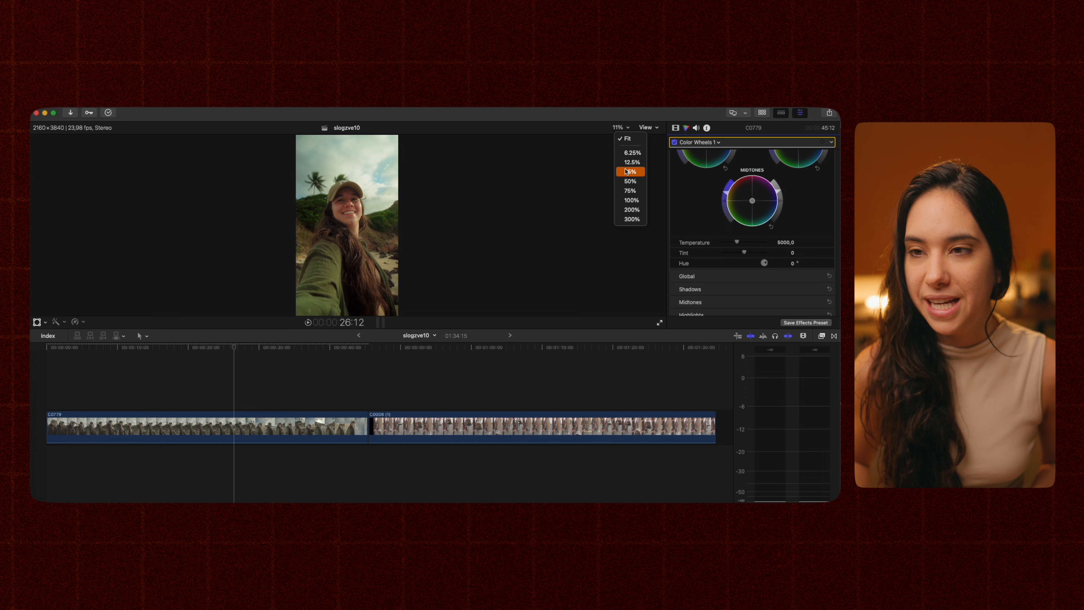
left_click(630, 181)
left_click_drag(564, 222, 566, 221)
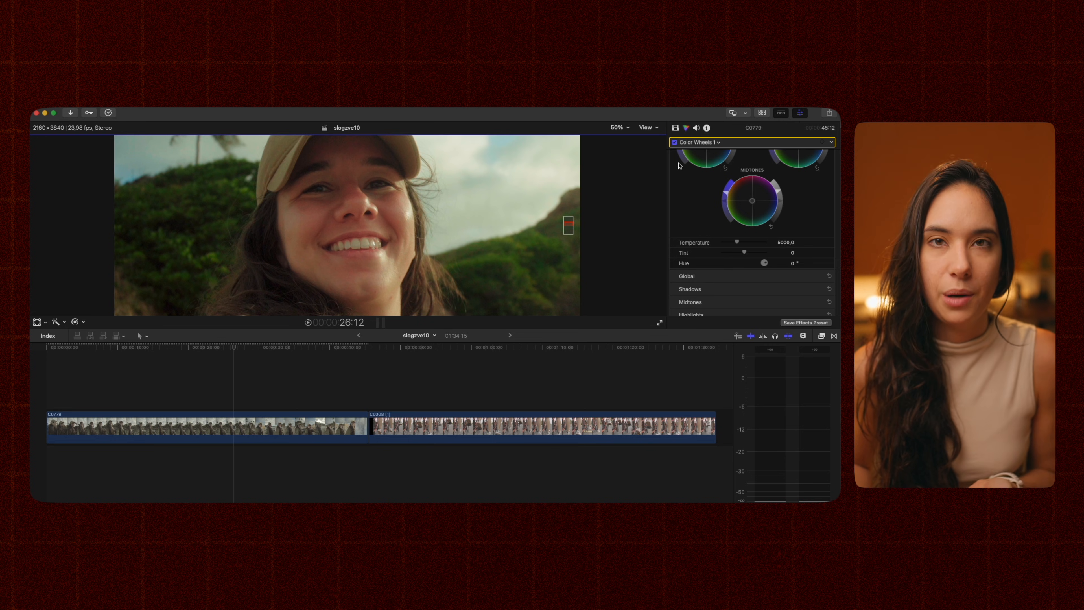
scroll(702, 179, "up", 2)
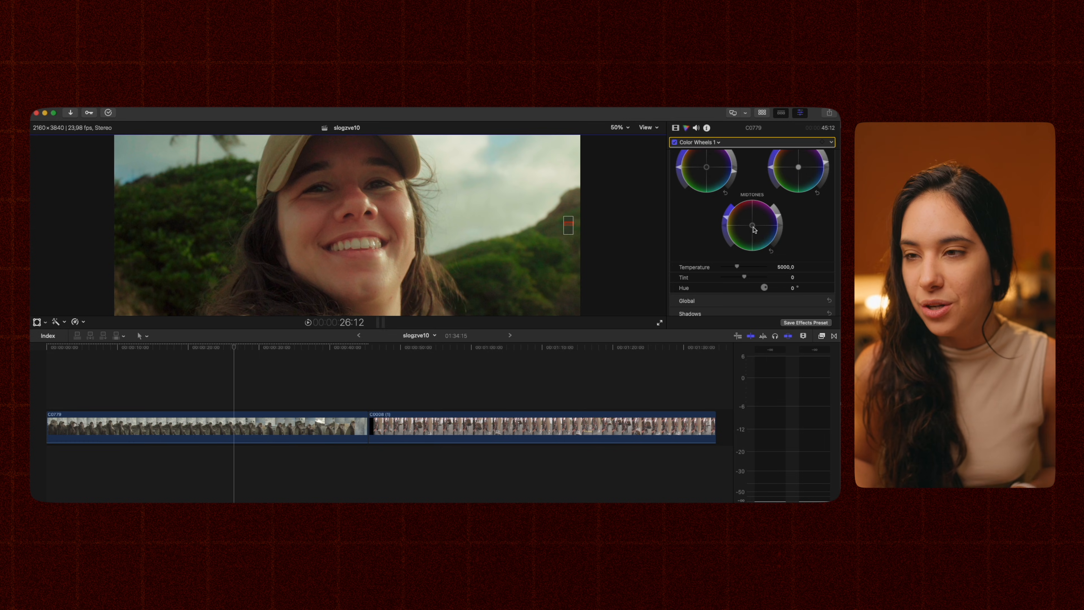
left_click_drag(752, 226, 758, 225)
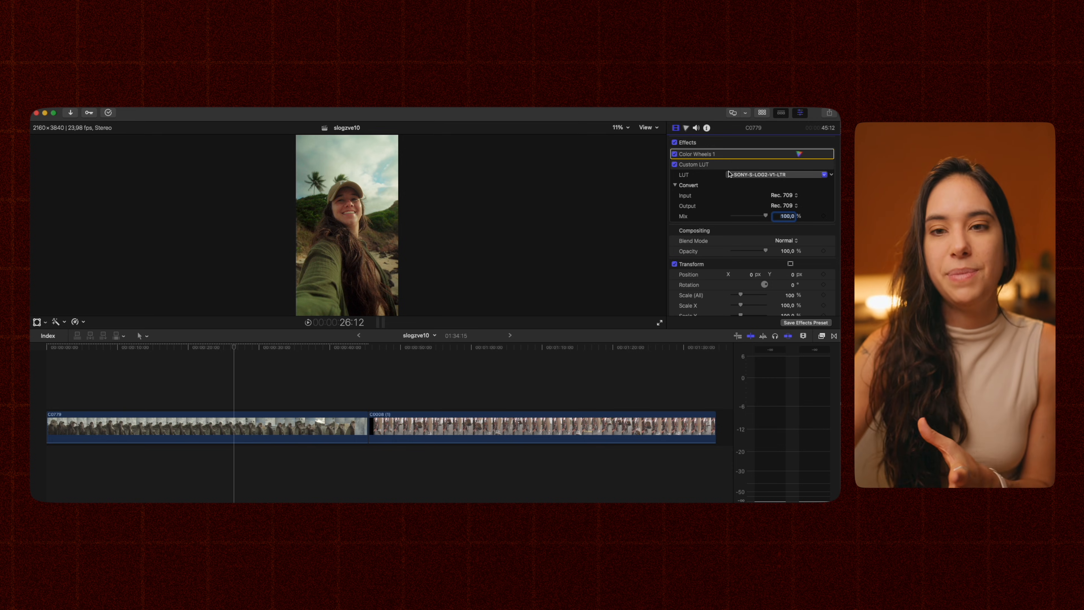
Add a Color Curves correction to the C0779 clip and bring up its Luma curve
key("super+6")
left_click(697, 143)
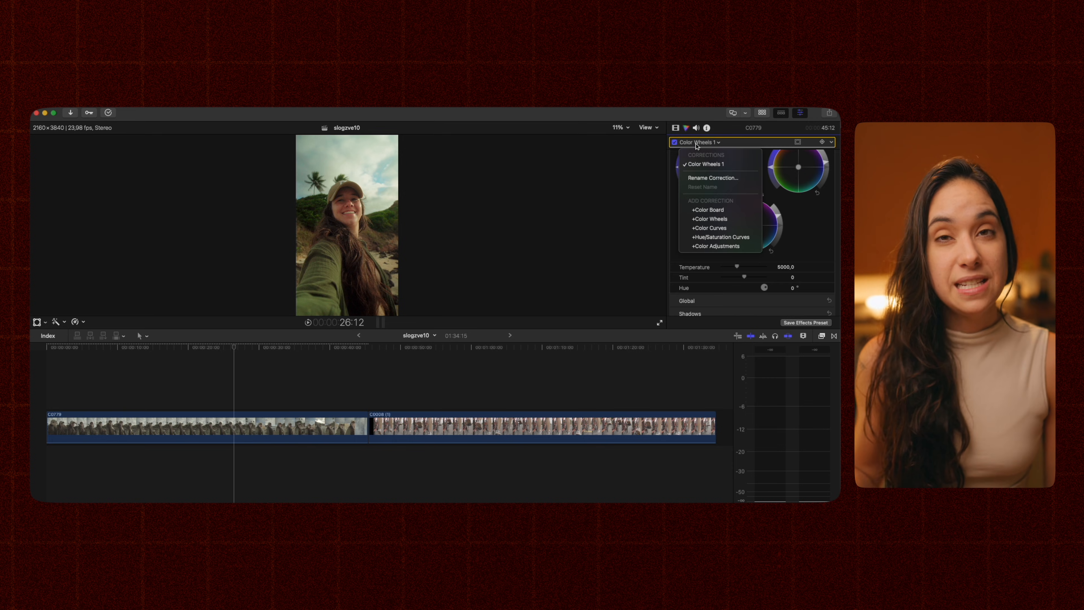
left_click(711, 227)
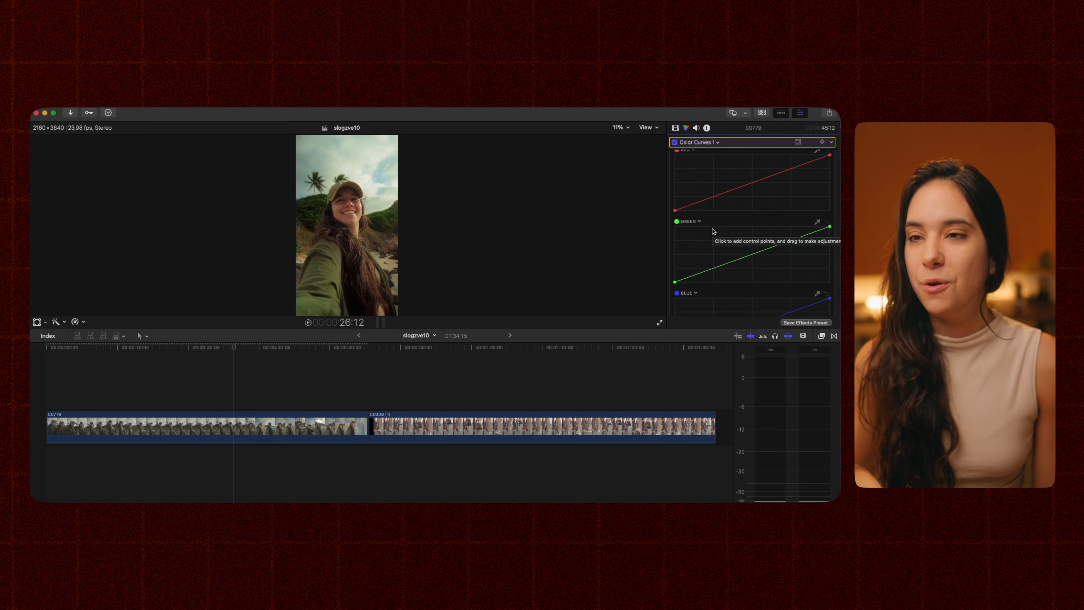
scroll(712, 231, "up", 4)
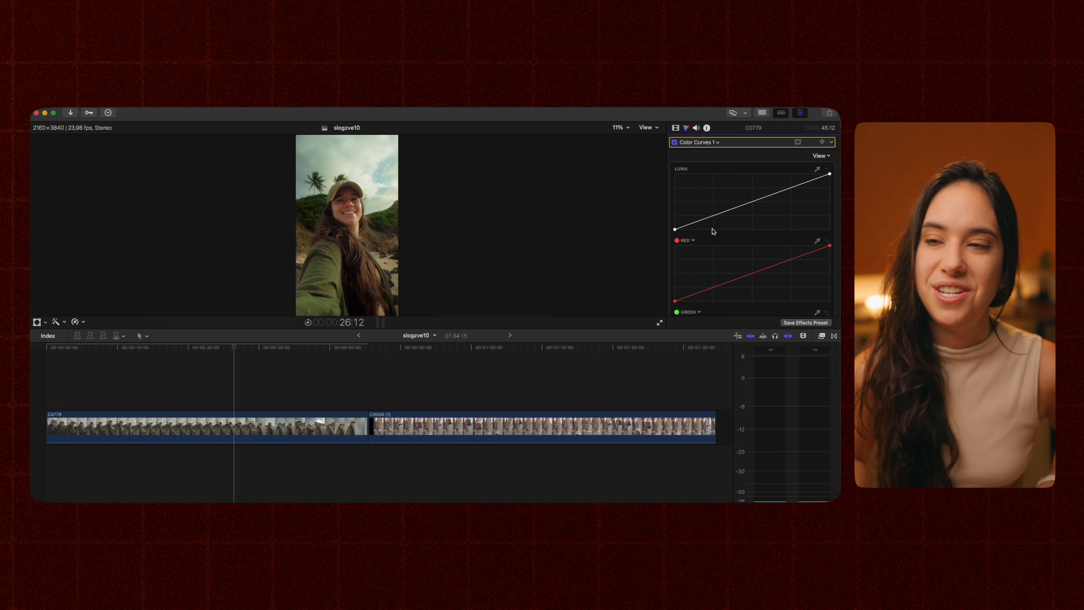
left_click(583, 232)
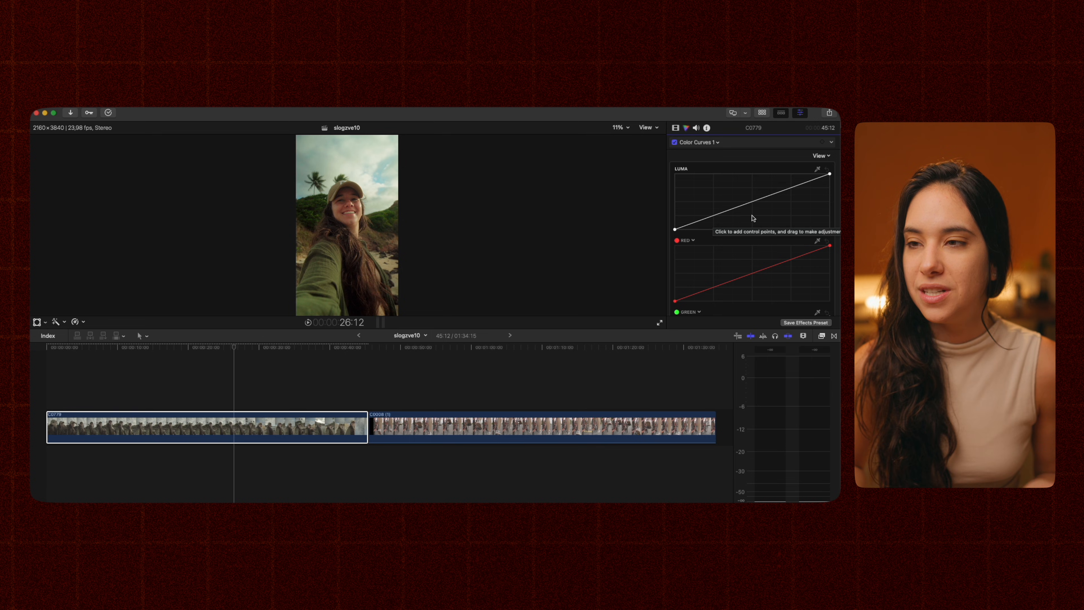
Add shadow, midtone and highlight points to the Luma curve, raising the highlight point slightly and lowering the white end point
left_click(710, 217)
left_click(753, 202)
left_click(792, 187)
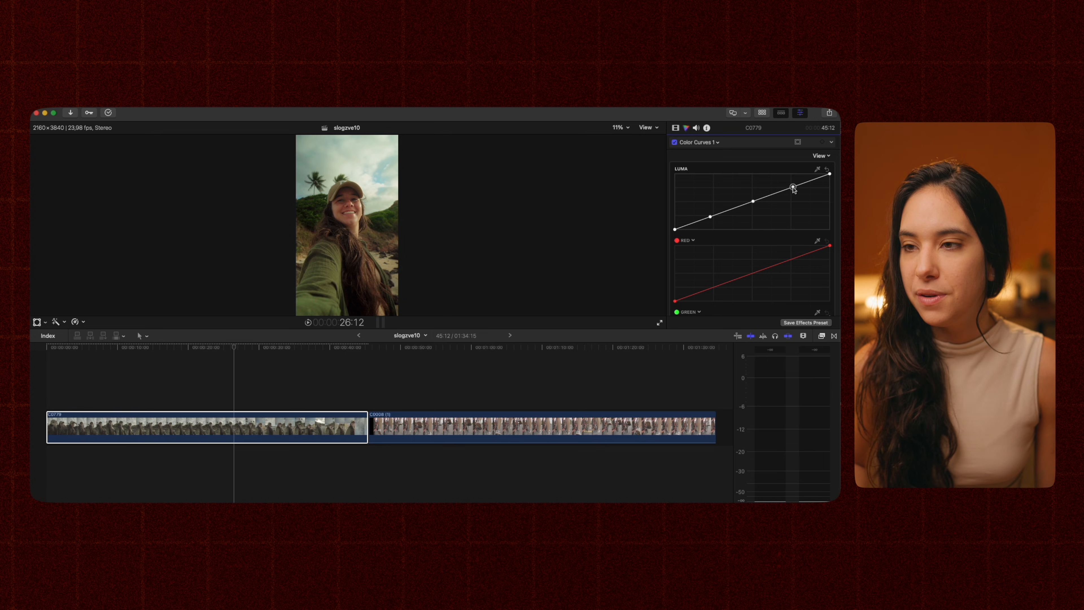
left_click_drag(793, 189, 793, 188)
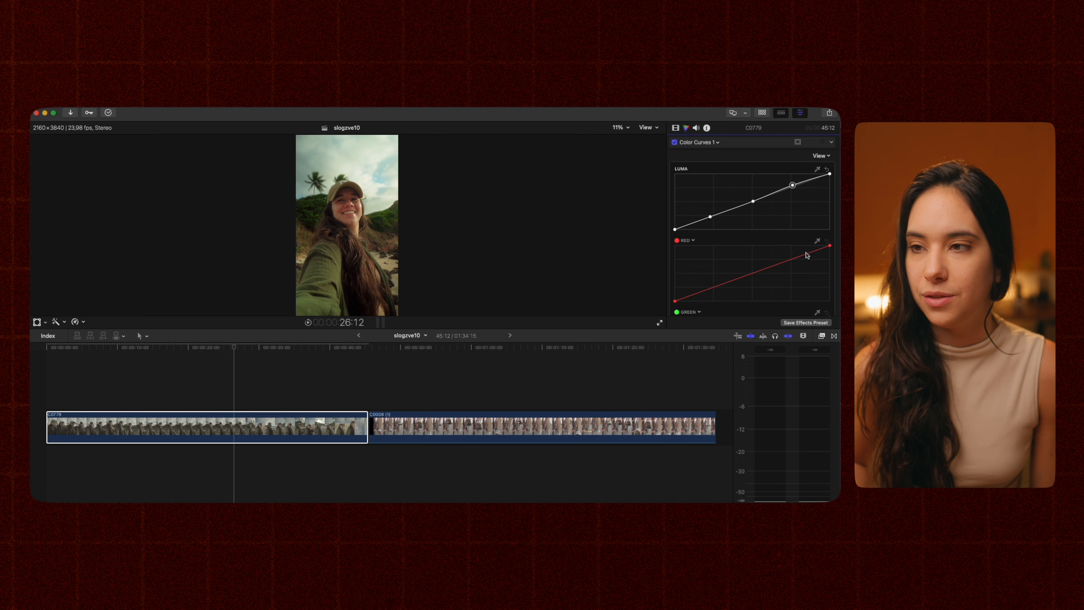
left_click_drag(830, 175, 830, 178)
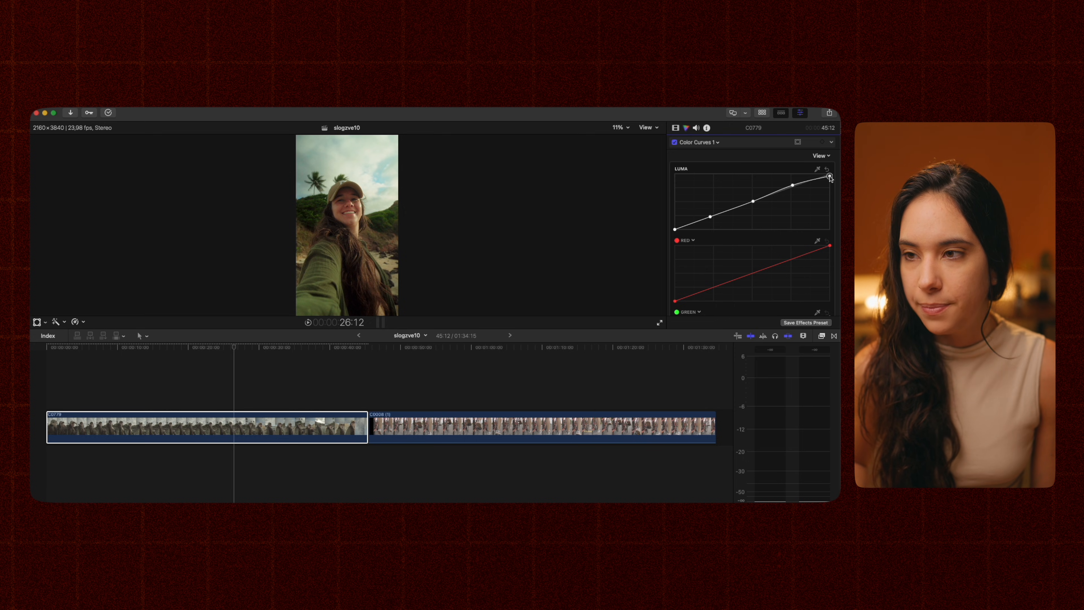
Fine-tune the Luma curve's shadow point, lift its black end point slightly and raise the midtone point a little
left_click(710, 217)
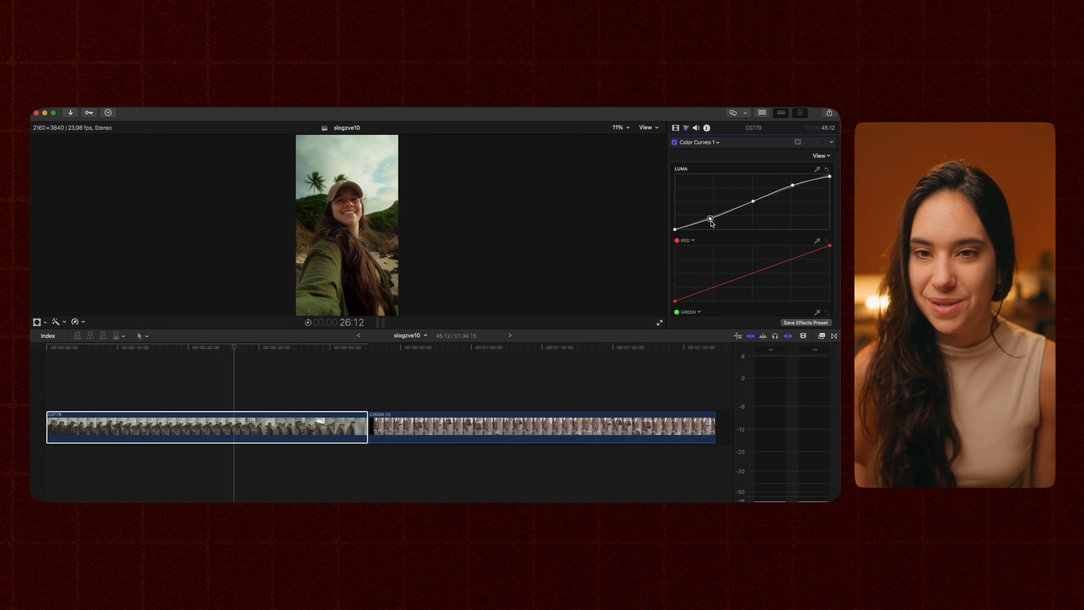
left_click_drag(711, 220, 711, 222)
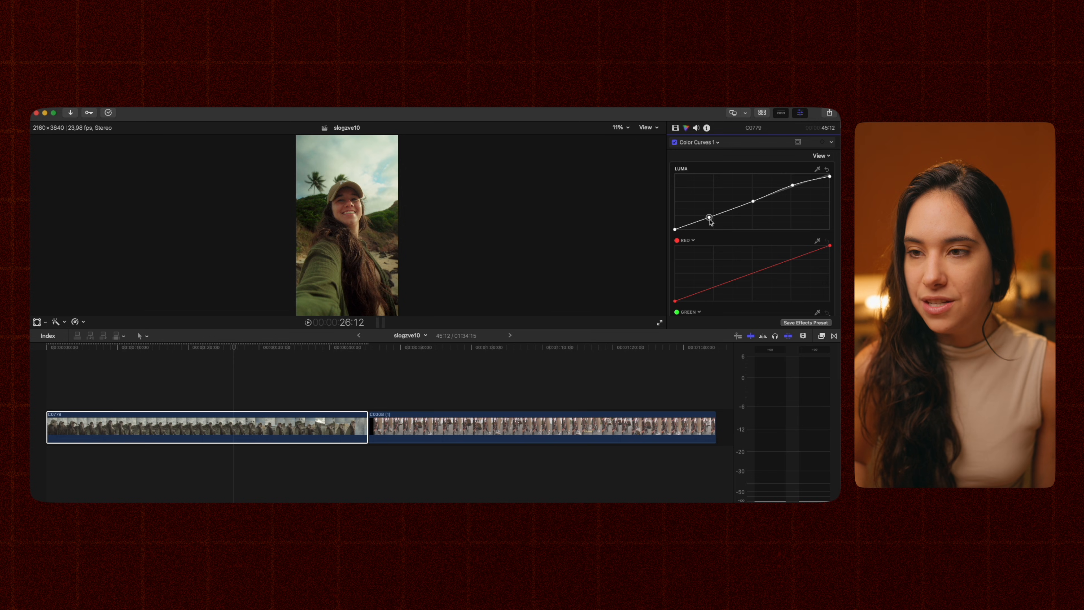
left_click_drag(675, 231, 675, 214)
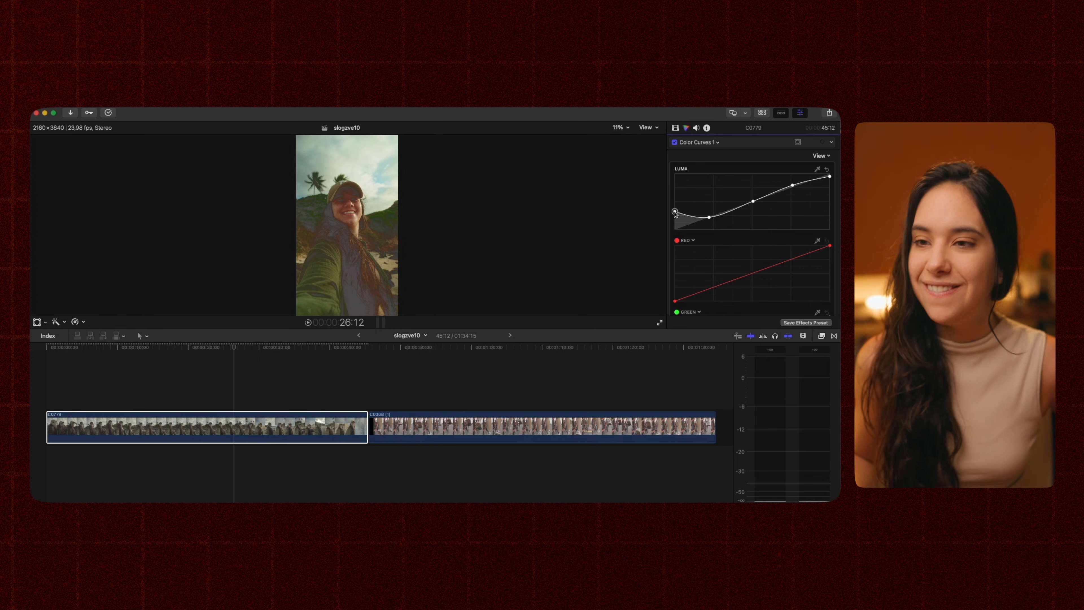
mouse_move(675, 212)
left_mouse_down()
mouse_move(676, 239)
mouse_move(673, 227)
left_mouse_up()
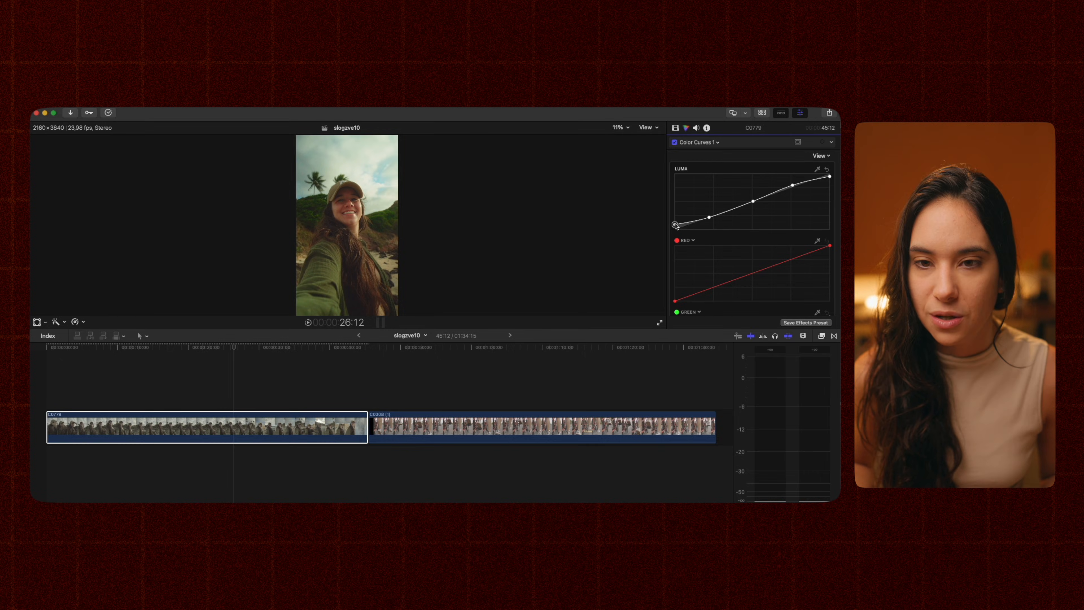
left_click(709, 217)
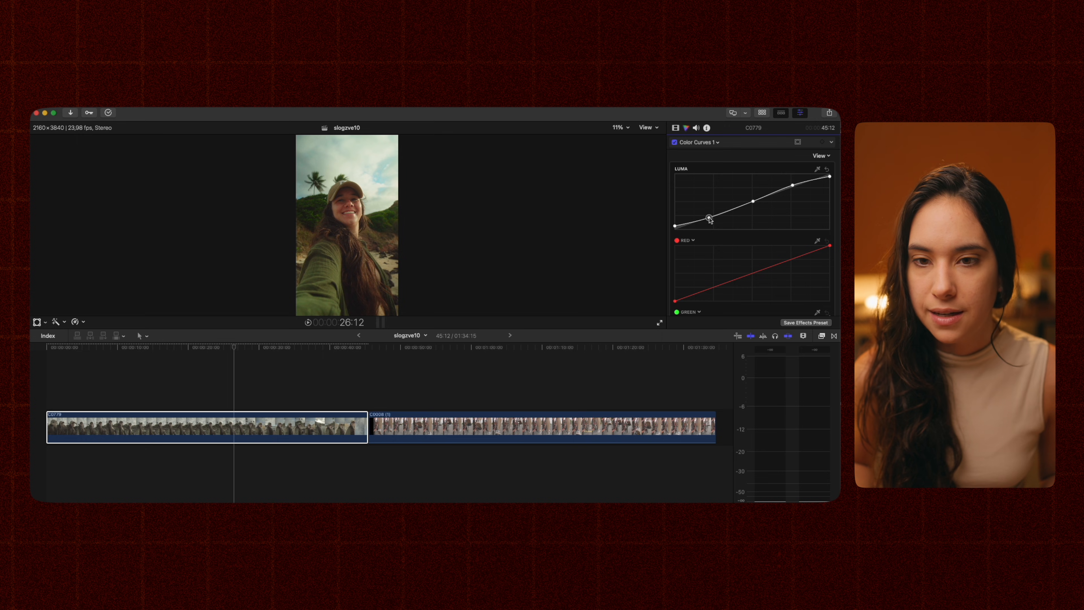
left_click(753, 201)
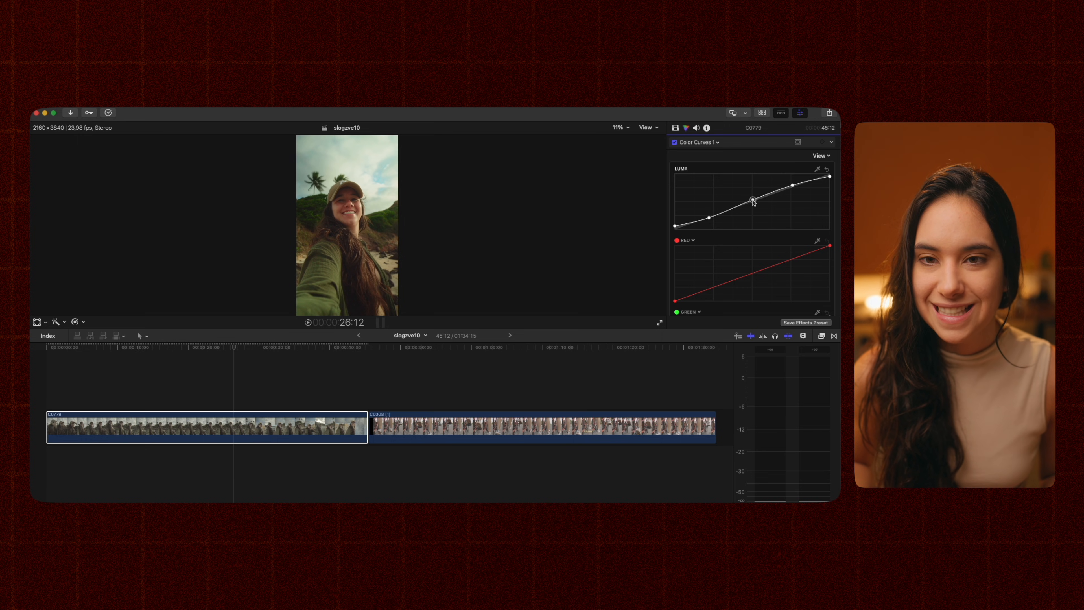
Toggle the Color Curves 1 correction off and on to compare the image with and without the Luma adjustment
left_click(675, 142)
left_click(675, 143)
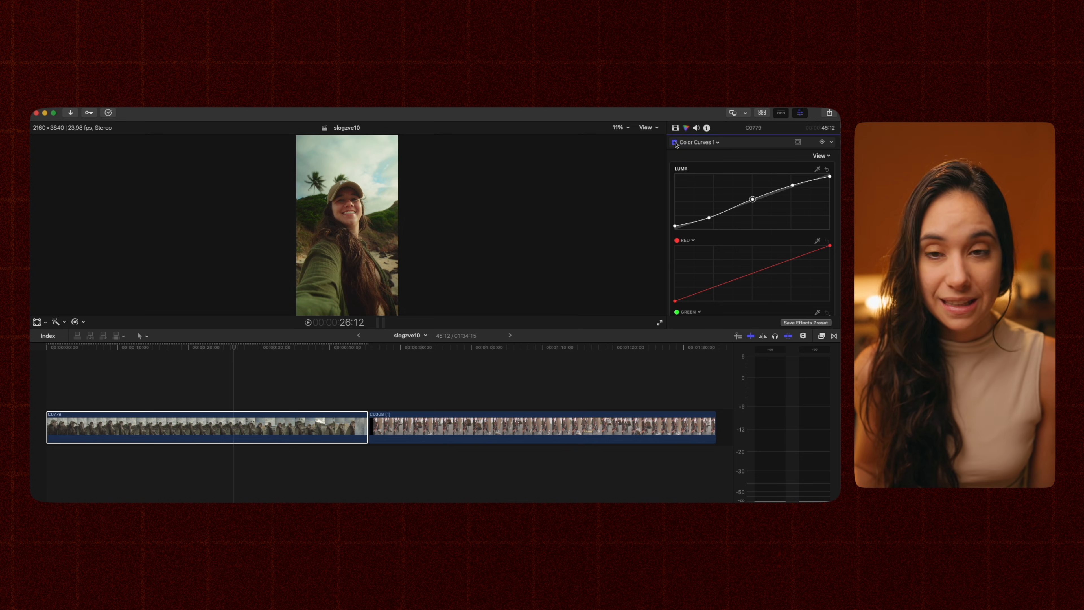
left_click(675, 143)
left_click(675, 142)
Add shadow, midtone and highlight points to the Red curve and raise its midtone point slightly
scroll(719, 218, "down", 3)
left_click(715, 238)
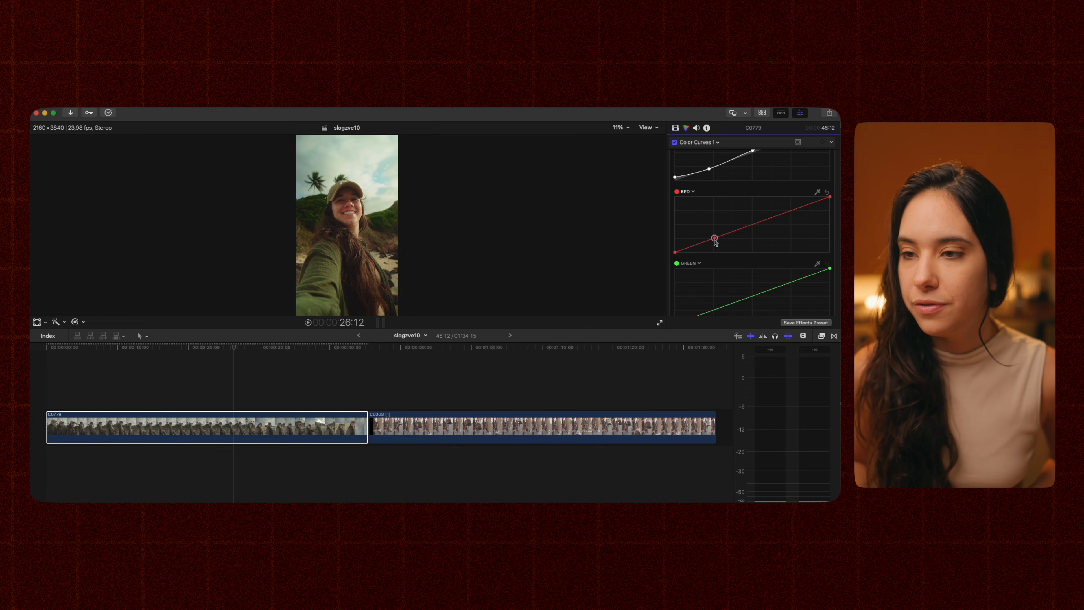
left_click(755, 223)
left_click(793, 210)
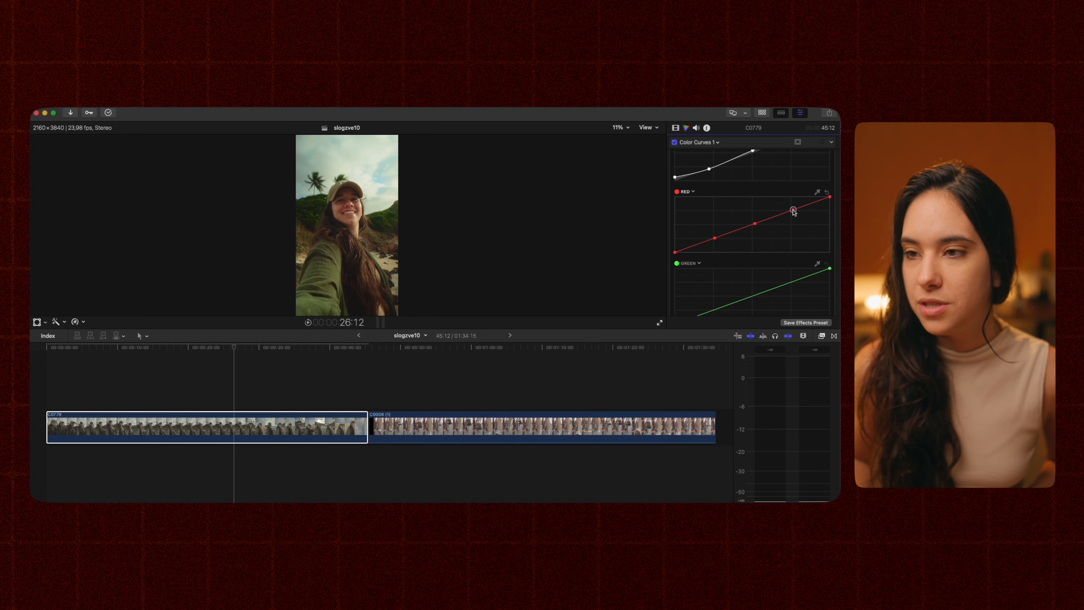
left_click(754, 222)
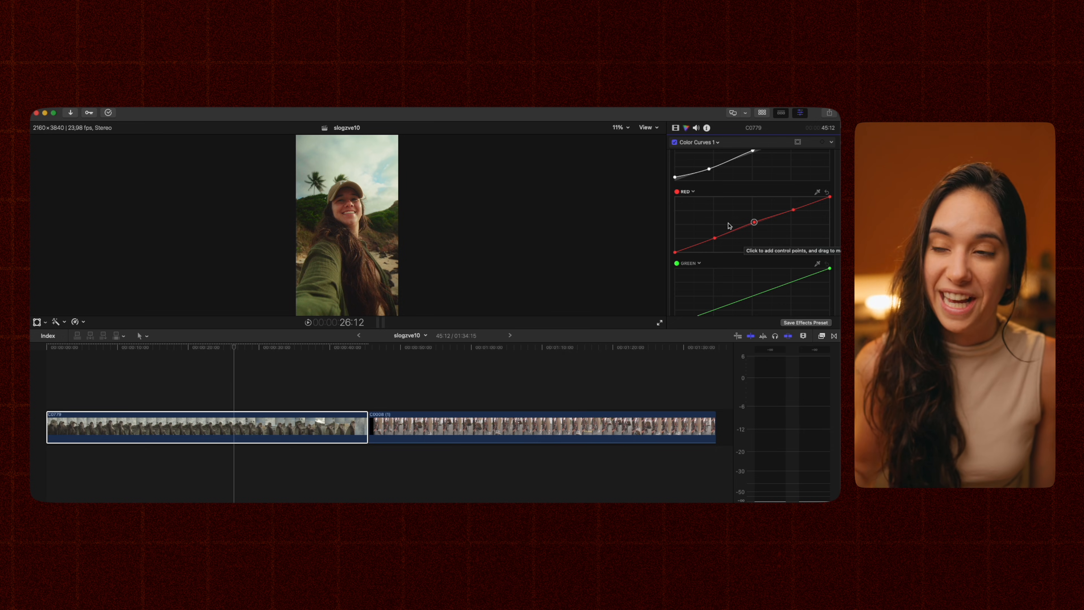
Shift the Red curve's black end point slightly inward along the base and compare the result with Color Curves 1 off
left_click_drag(675, 253, 695, 255)
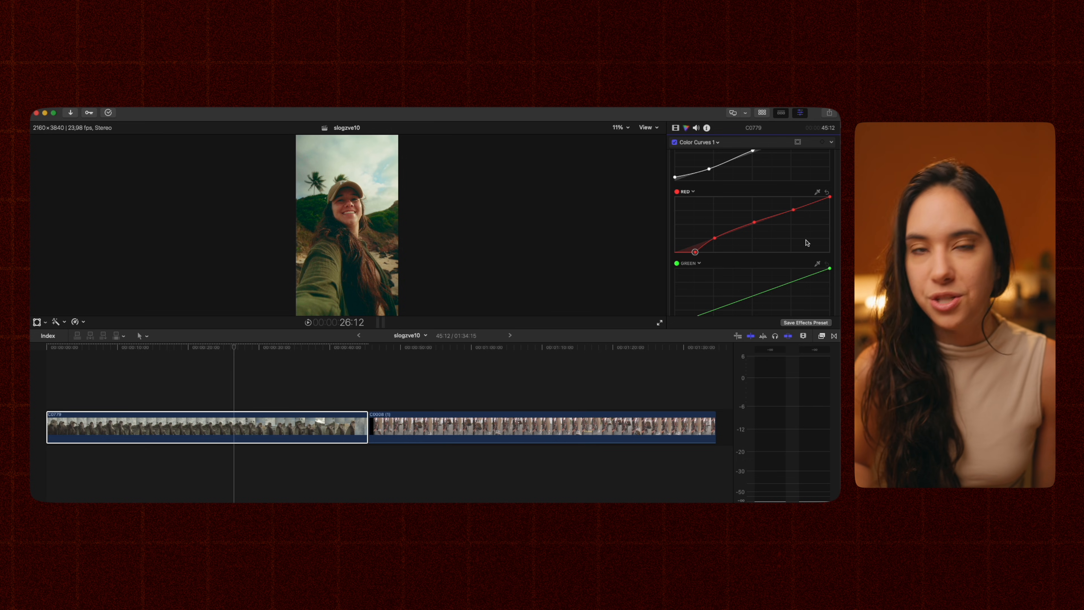
left_click_drag(694, 252, 684, 255)
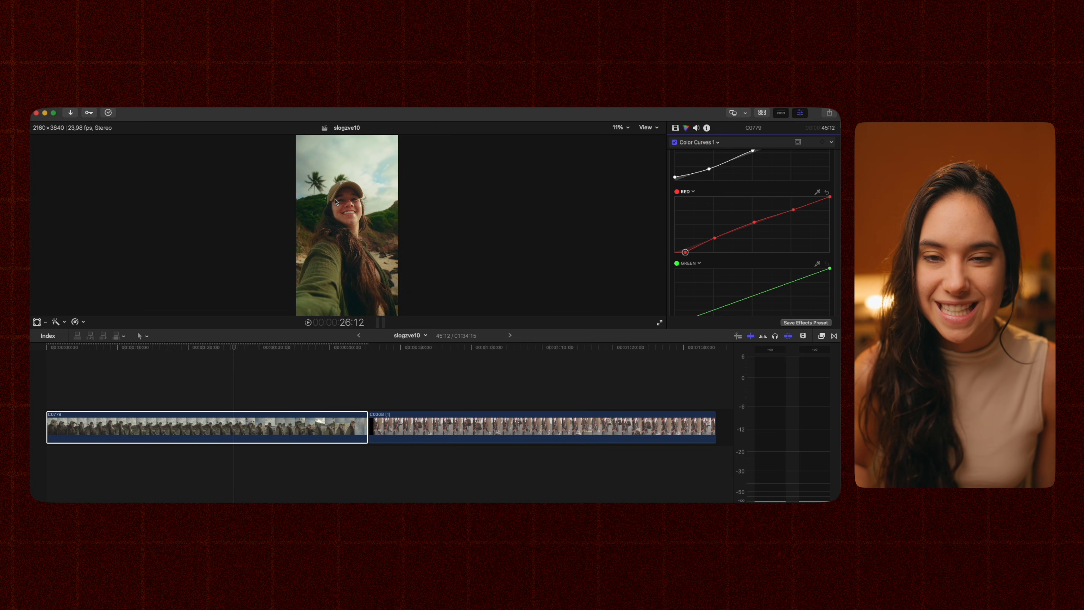
left_click_drag(685, 252, 681, 255)
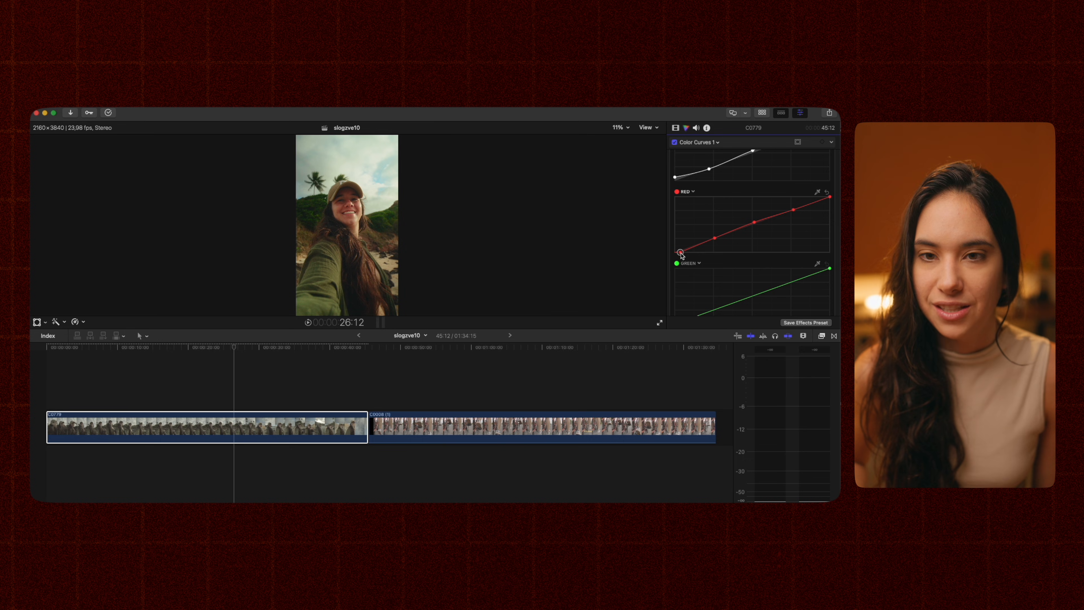
left_click(675, 143)
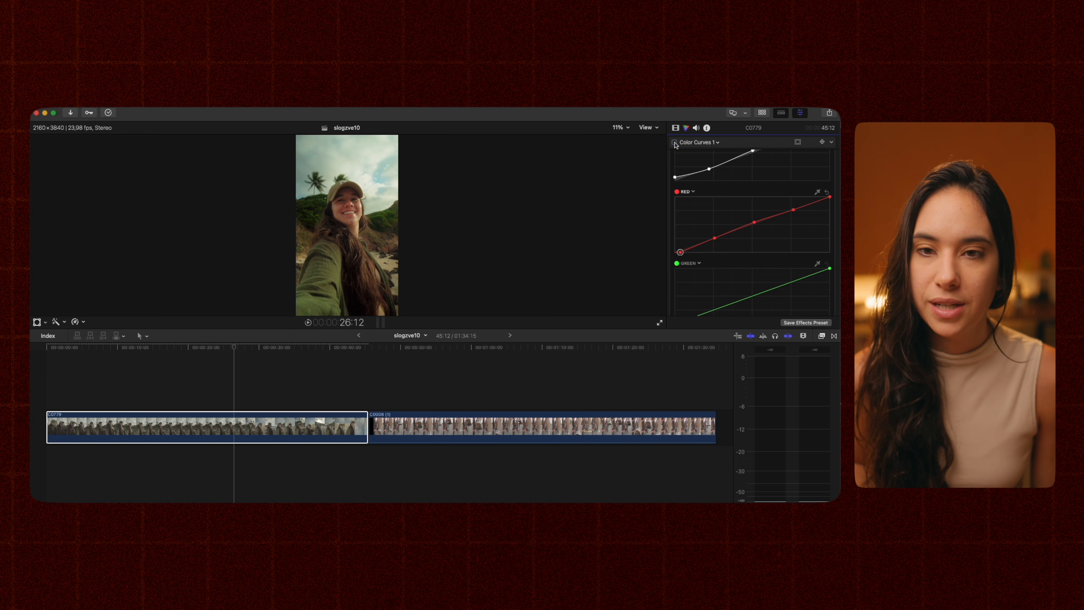
left_click(675, 143)
Add a Hue/Saturation Curves correction to C0779 and sample the green foliage beside the face for the Hue vs Hue curve
left_click(675, 128)
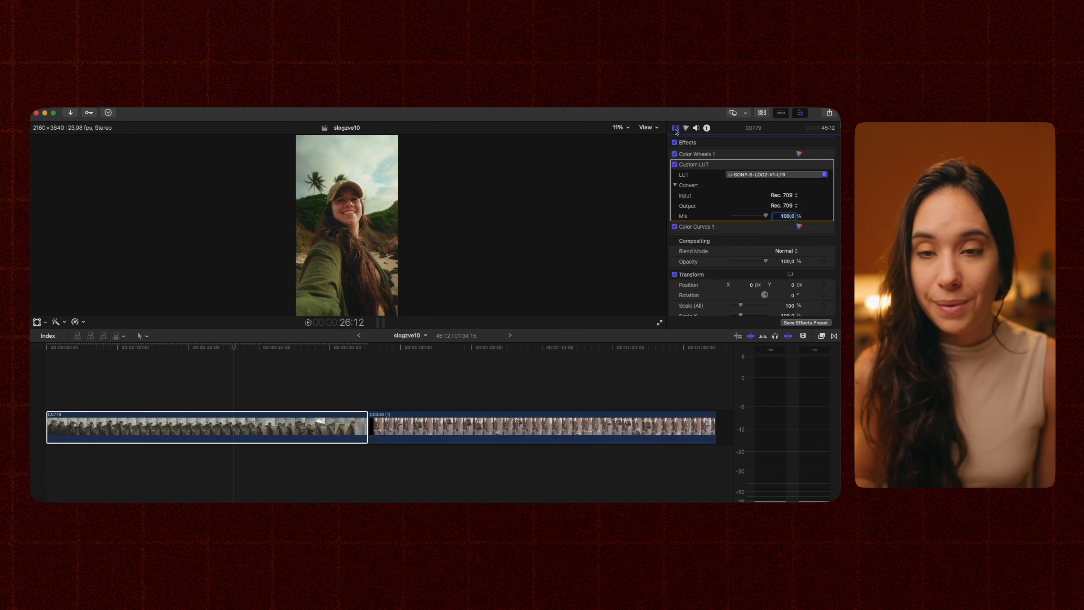
left_click(686, 128)
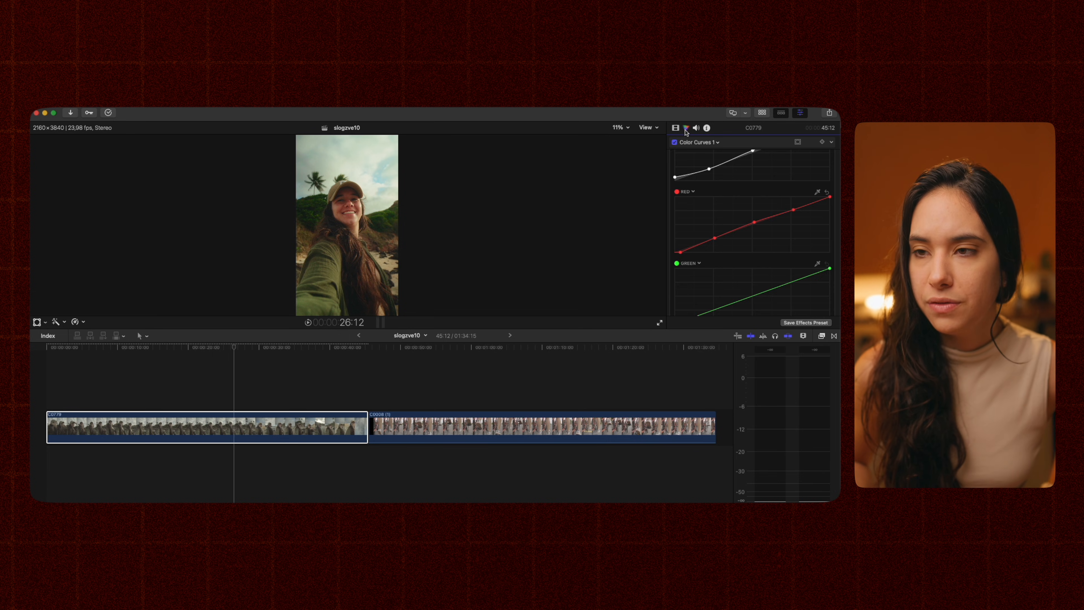
left_click(696, 142)
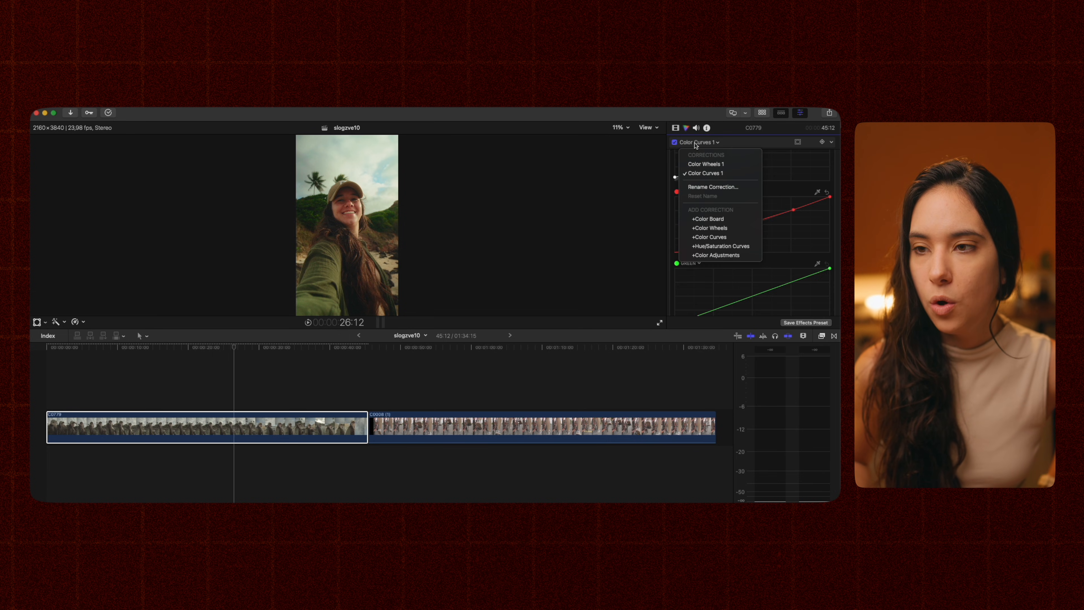
left_click(717, 247)
scroll(752, 222, "down", 1)
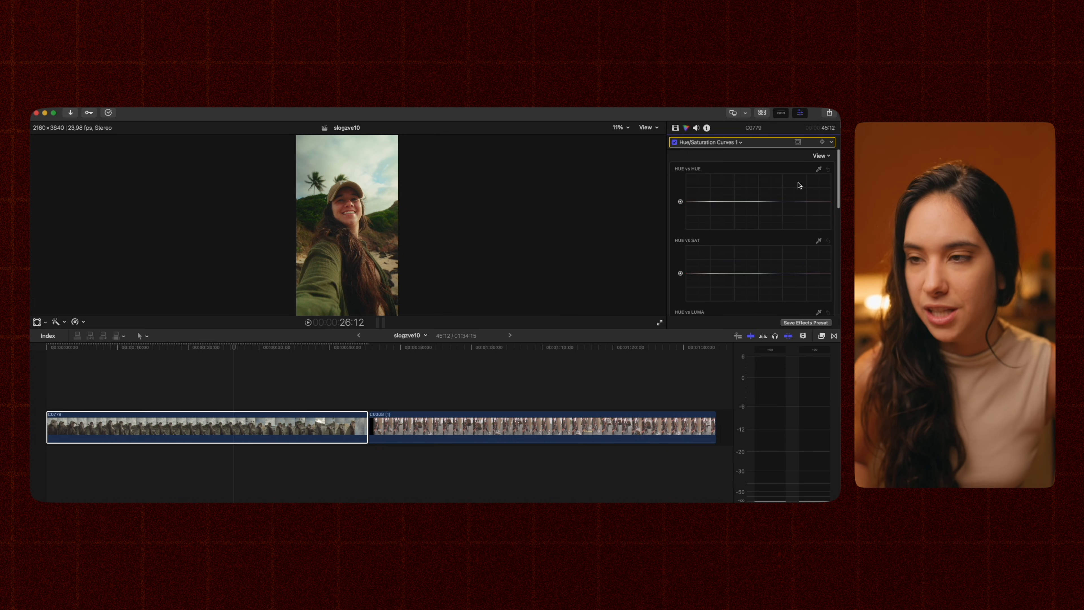
left_click(819, 170)
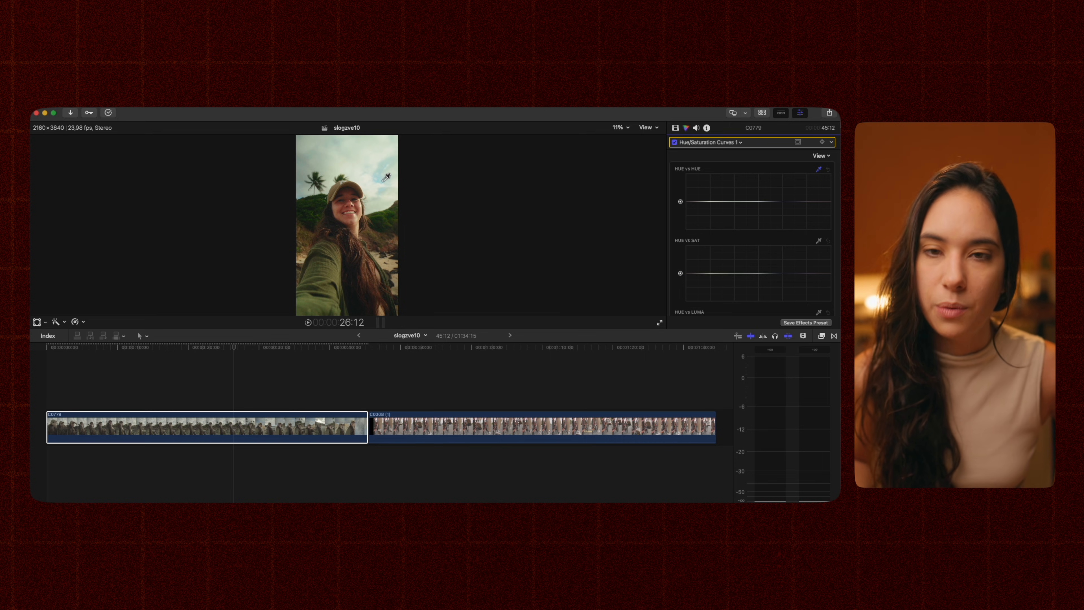
left_click(316, 201)
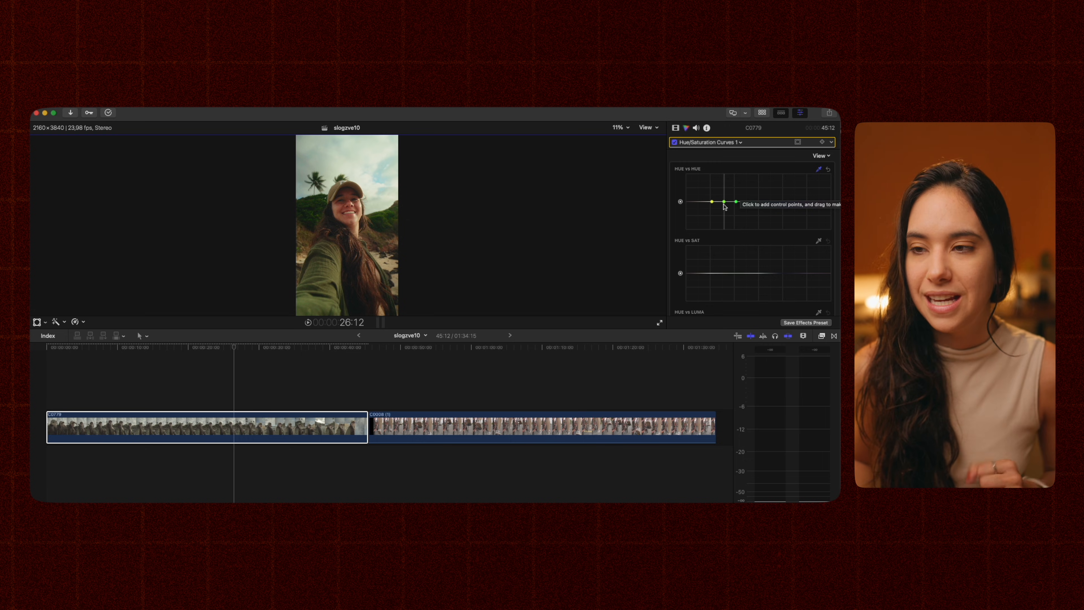
Try strong green hue shifts in both directions on Hue vs Hue, then settle the green point slightly below the line, with yellow anchored
left_click_drag(725, 206, 726, 211)
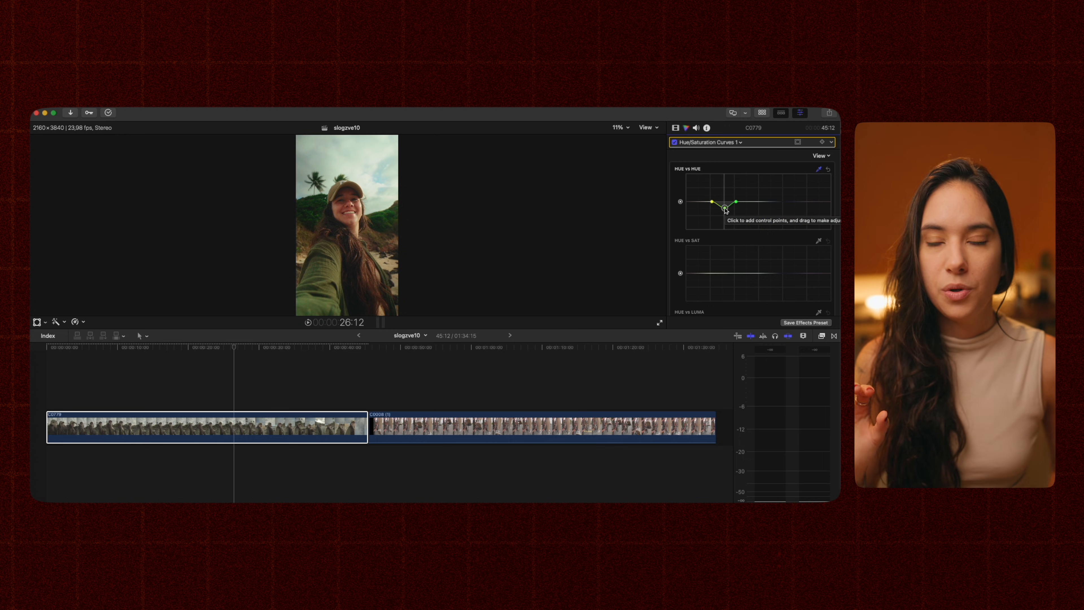
left_click_drag(725, 210, 725, 228)
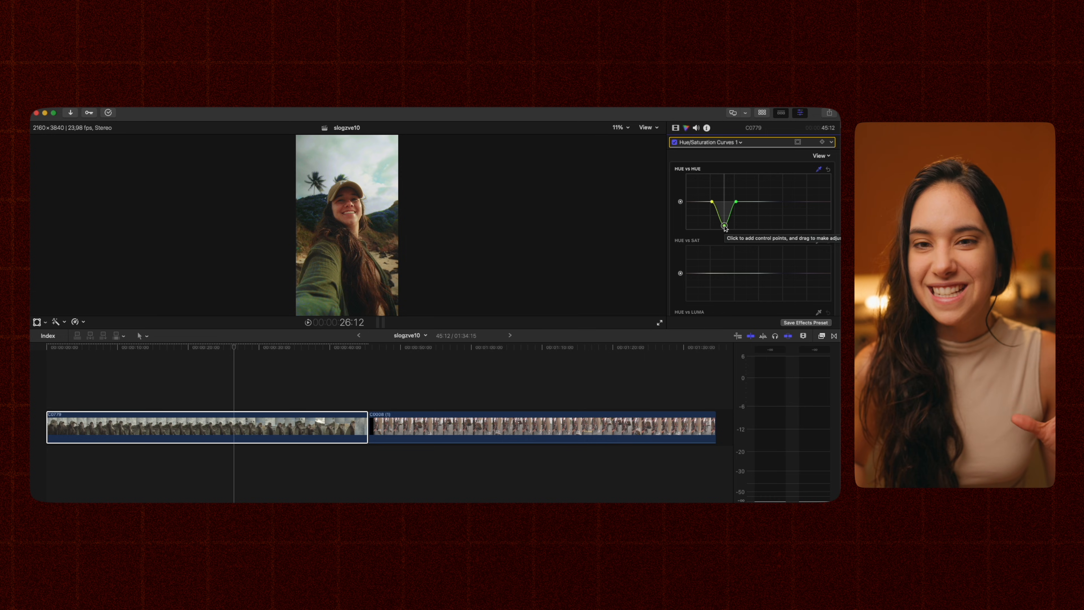
left_click_drag(724, 226, 725, 208)
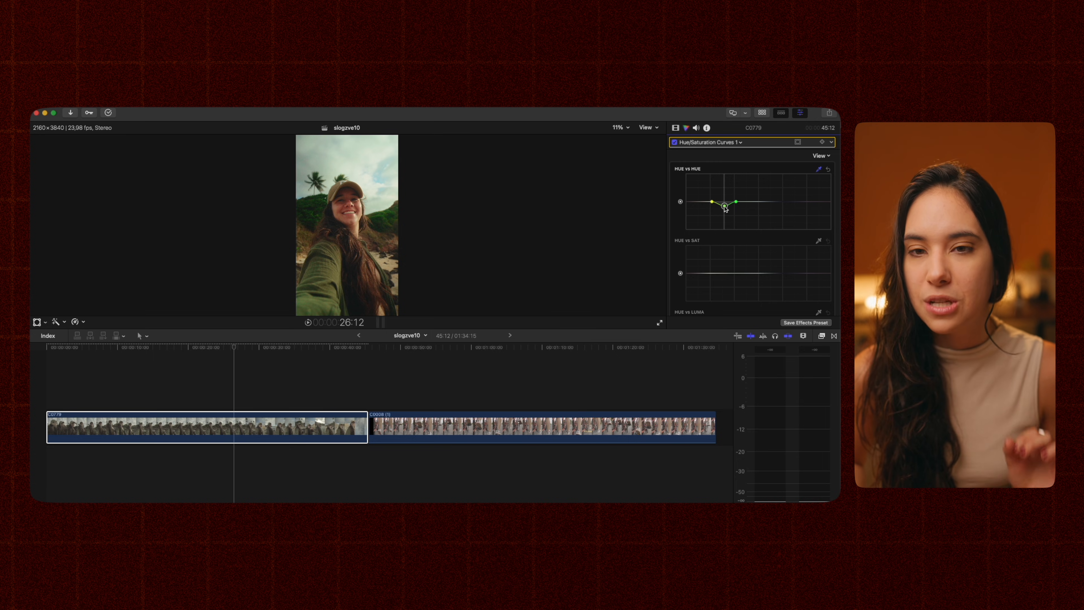
left_click(712, 203)
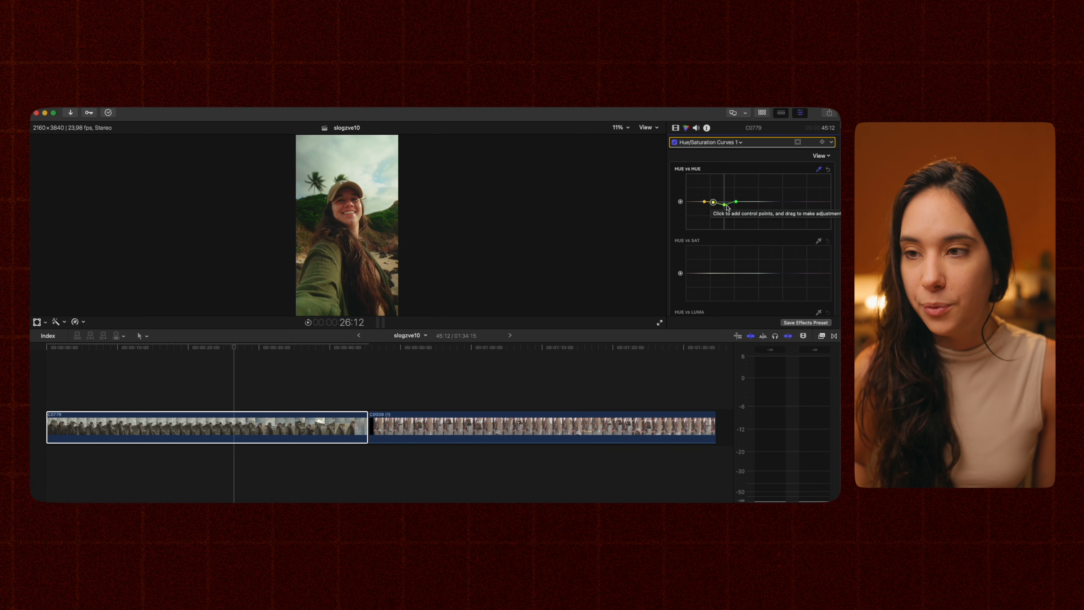
left_click_drag(724, 205, 725, 194)
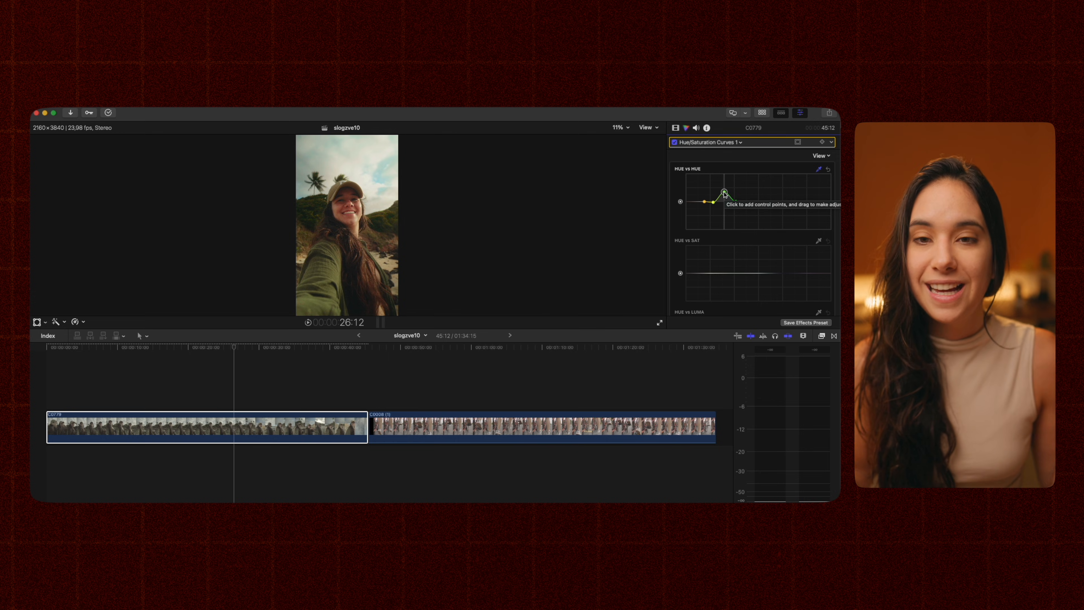
left_click_drag(724, 194, 724, 193)
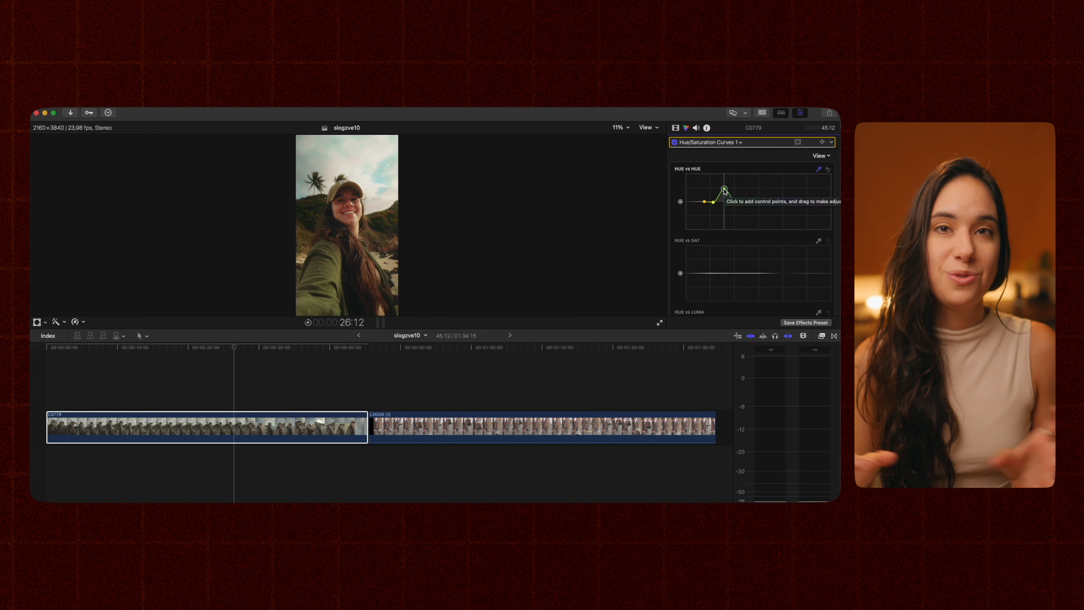
left_click_drag(724, 191, 725, 208)
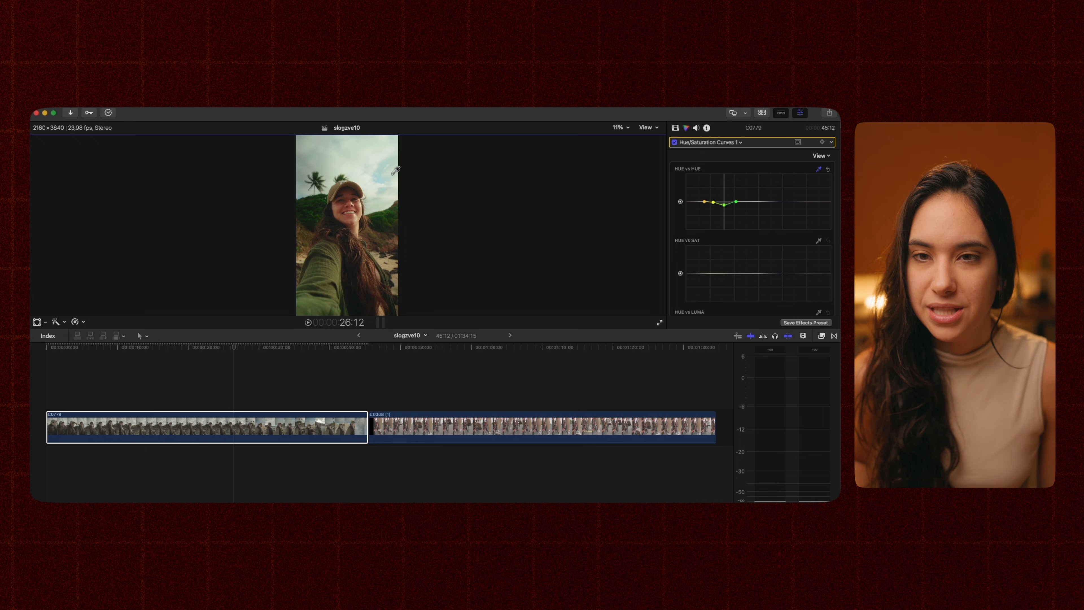
Sample the sky for Hue vs Hue and set its cyan point slightly above the line, checking the shift at 30:04
left_click(381, 172)
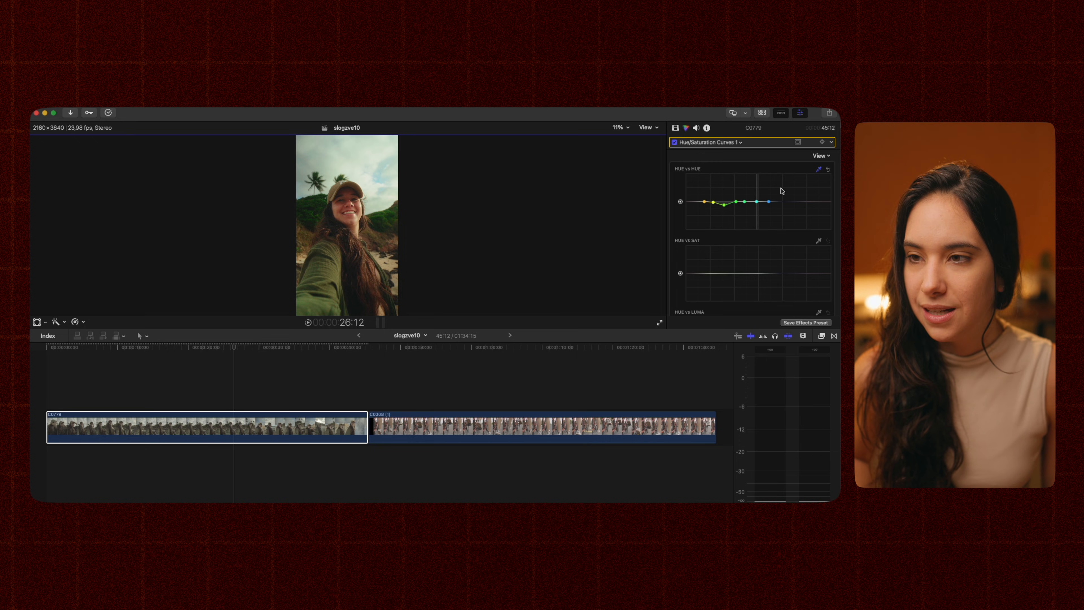
left_click(756, 202)
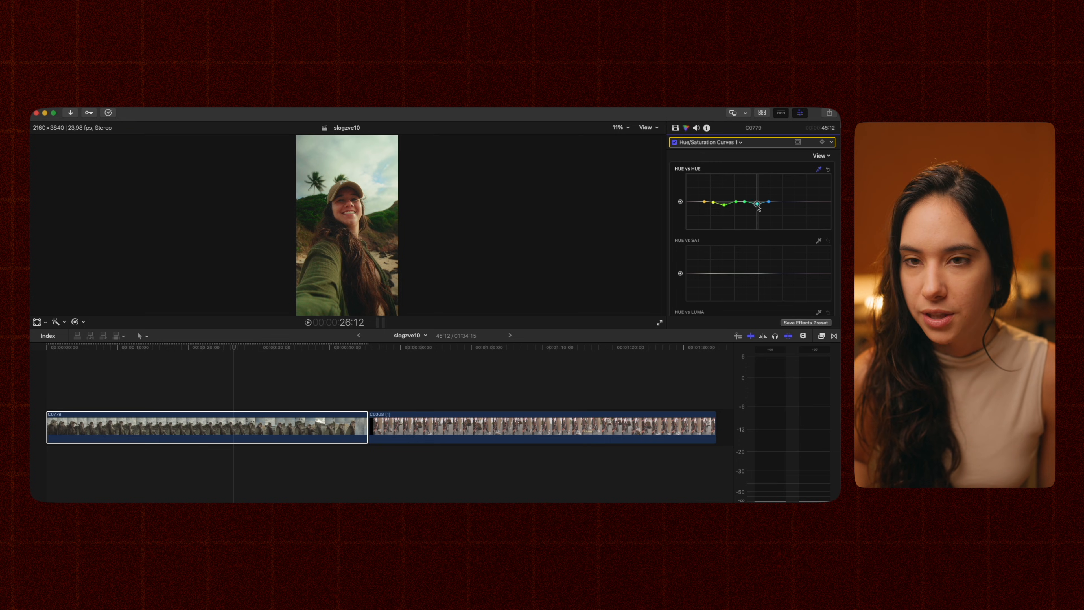
left_click_drag(758, 211, 758, 203)
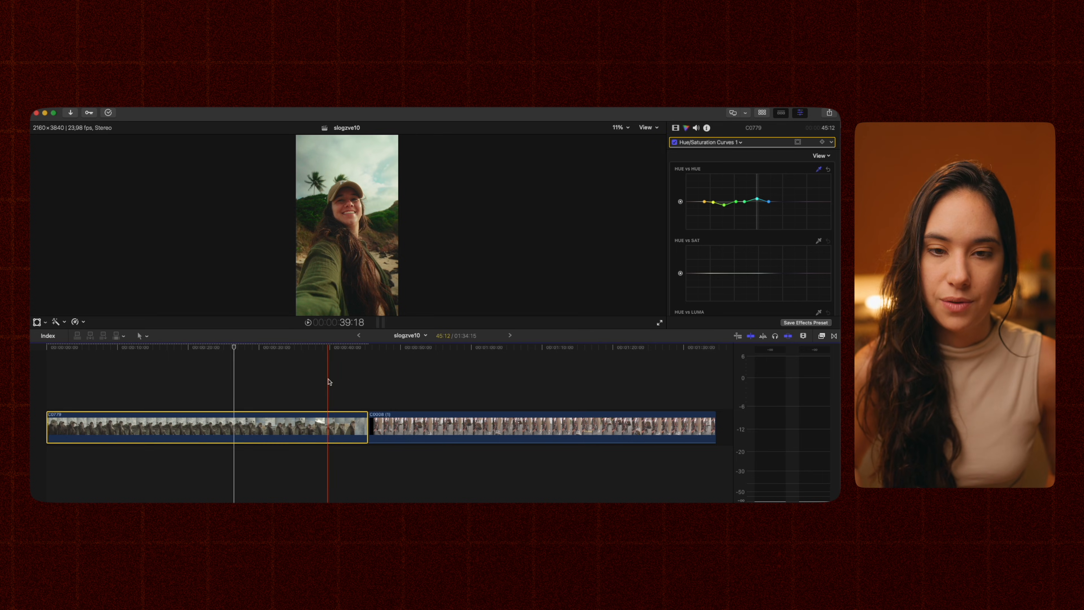
left_click_drag(234, 347, 262, 357)
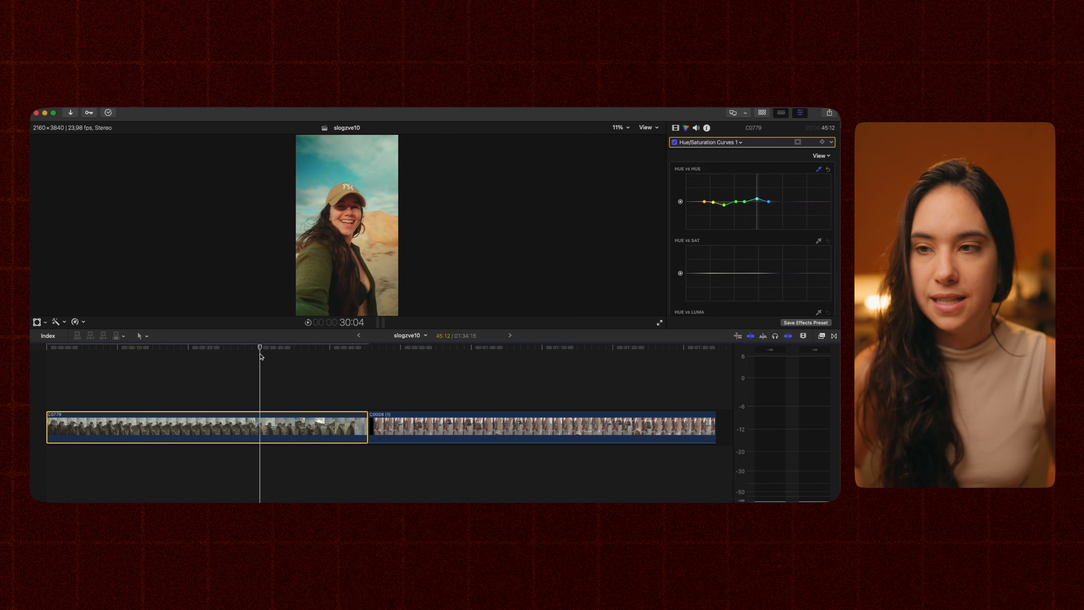
left_click_drag(756, 199, 757, 191)
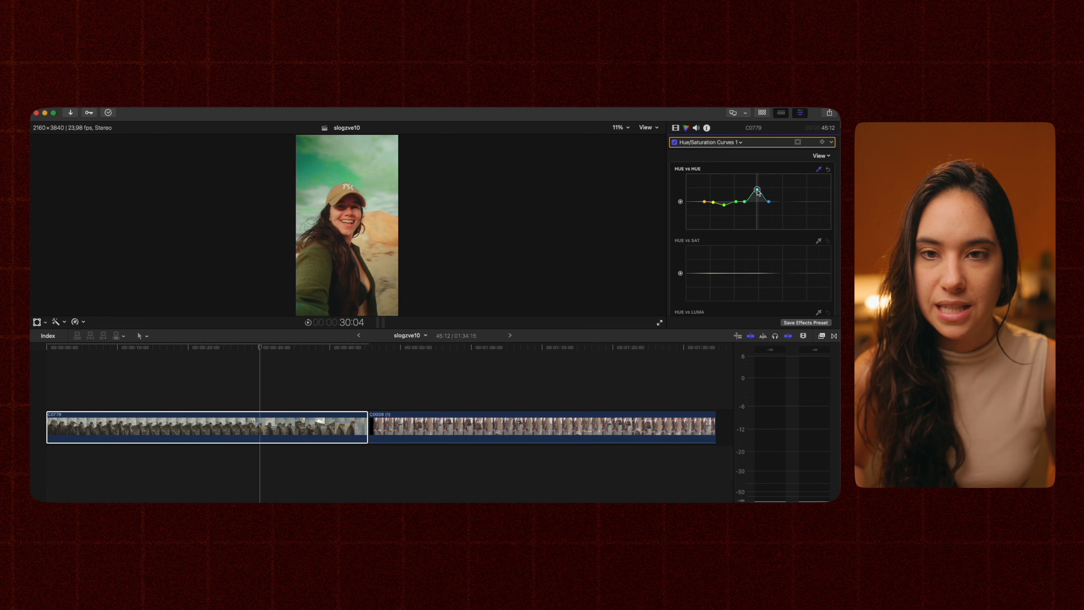
left_click_drag(757, 191, 757, 199)
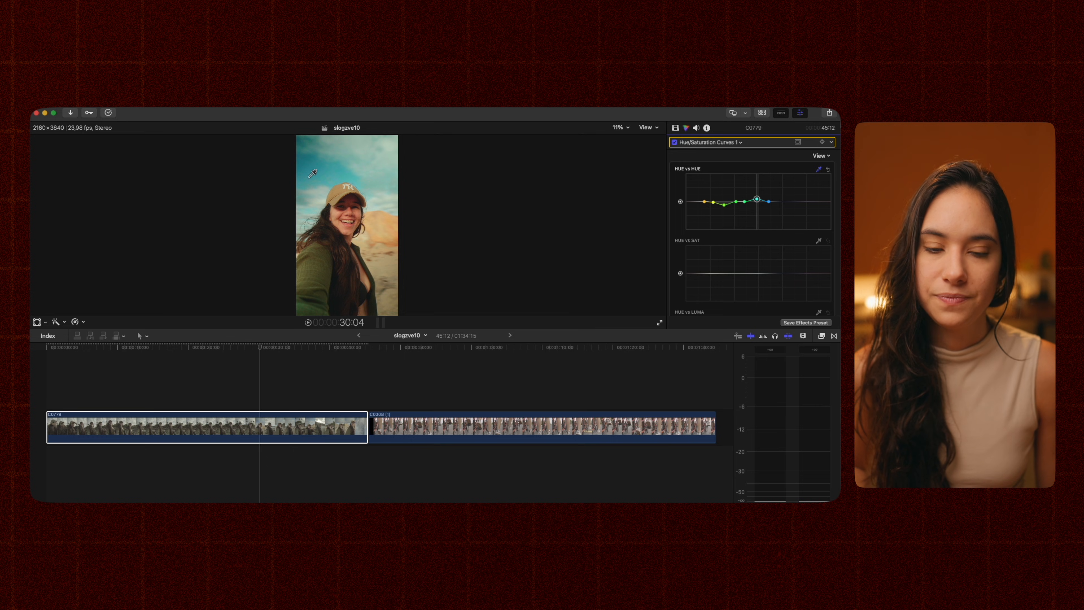
Sample the green foliage at 22:17 for the Hue vs Sat curve and lower its green points to reduce green saturation
left_click(183, 348)
left_click_drag(182, 350, 206, 350)
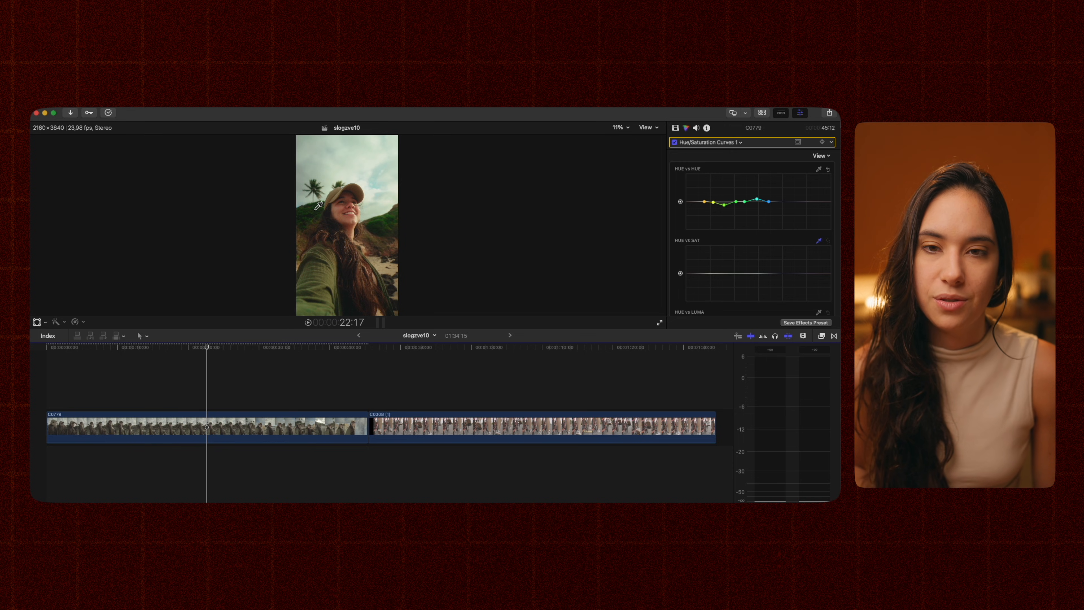
left_click(315, 209)
scroll(693, 233, "down", 3)
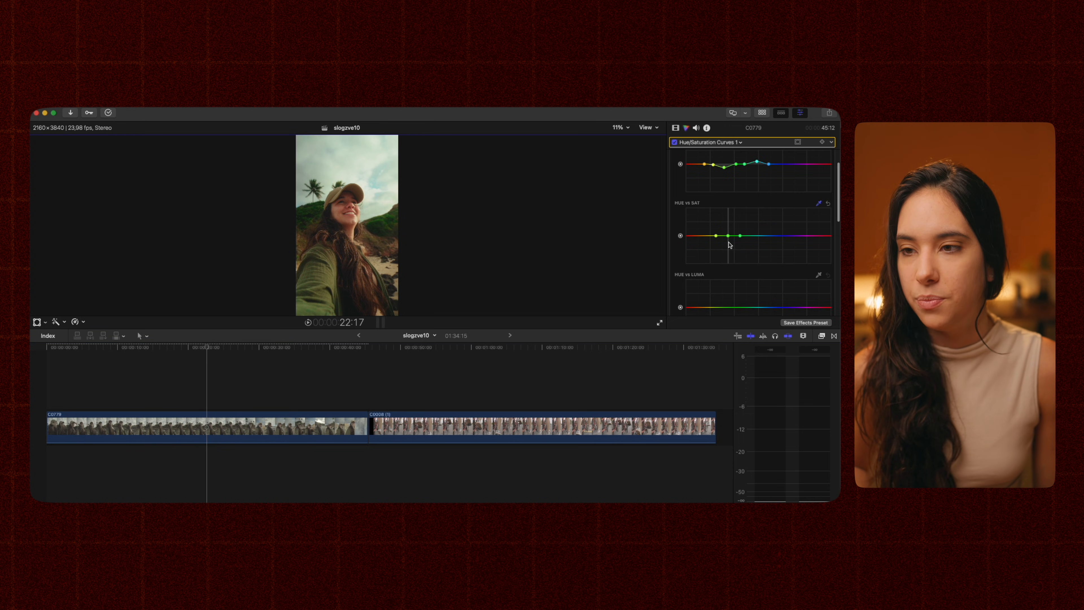
left_click_drag(729, 237, 729, 254)
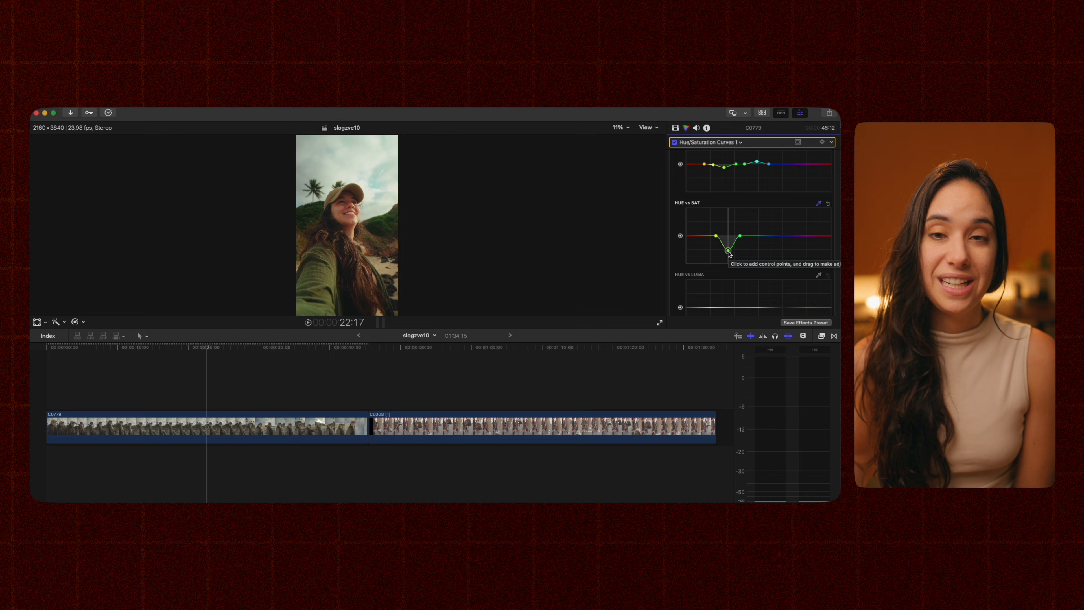
left_click_drag(729, 253, 729, 251)
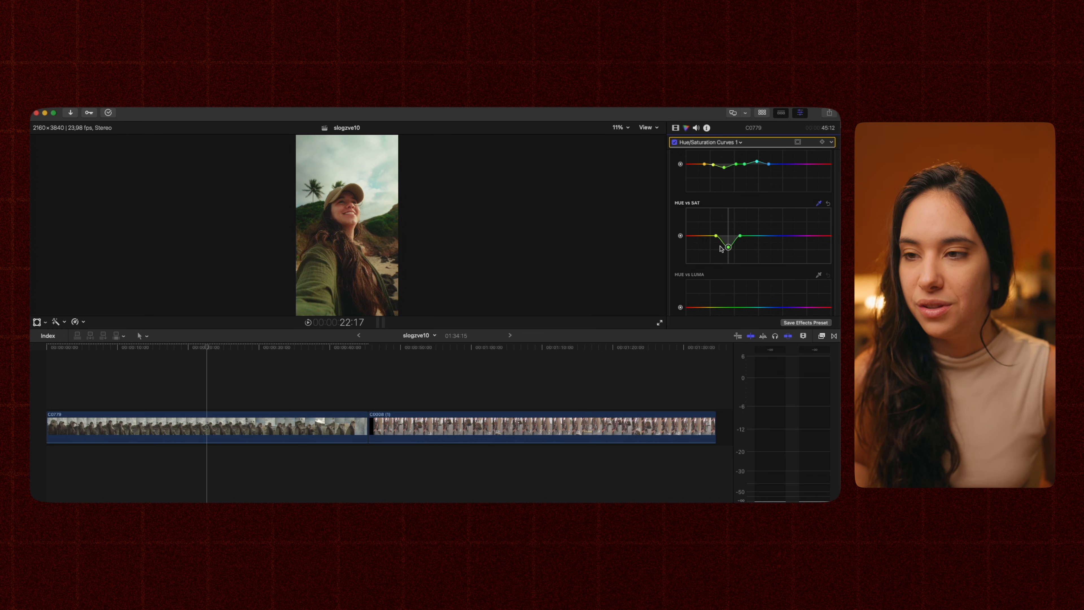
left_click_drag(730, 252, 730, 252)
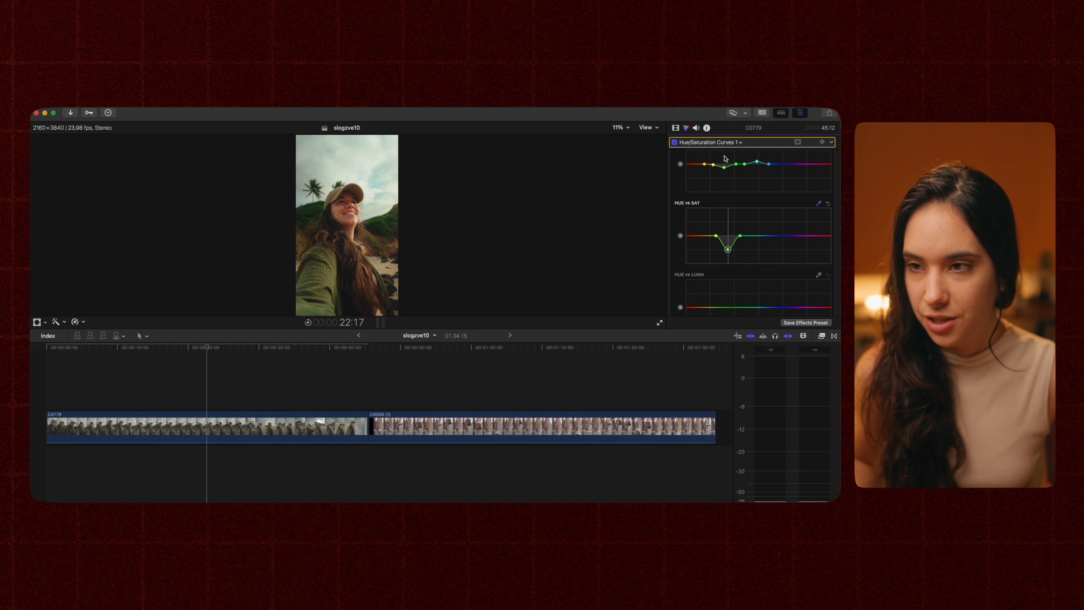
mouse_move(741, 240)
left_mouse_down()
mouse_move(735, 246)
mouse_move(732, 222)
mouse_move(738, 242)
left_mouse_up()
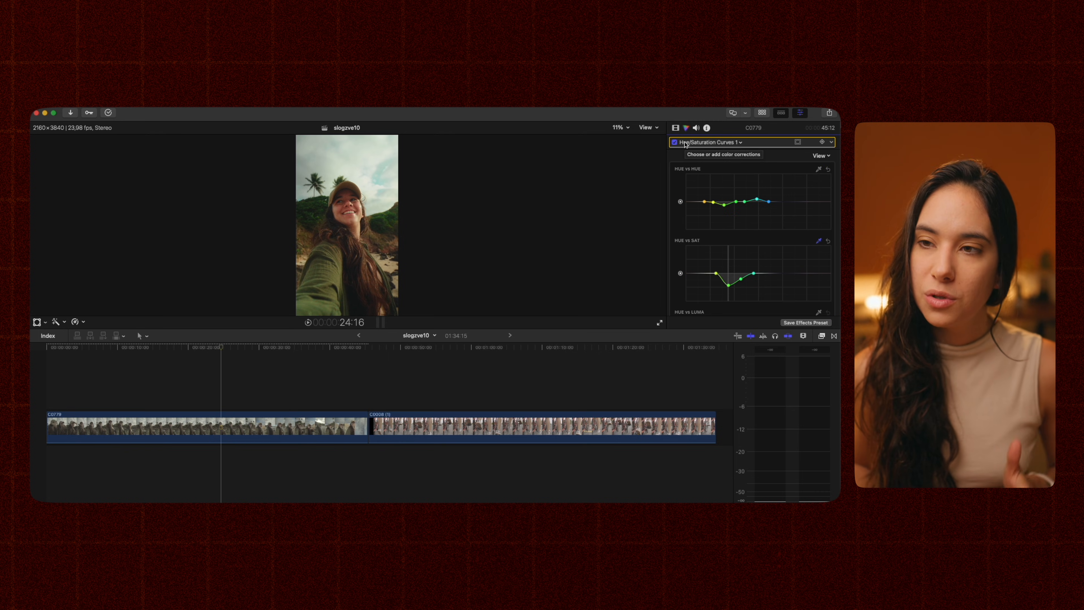
Add a second Color Wheels correction, tinting the shadows slightly toward green and the midtones slightly toward orange
left_click(684, 144)
left_click(716, 238)
scroll(715, 237, "down", 2)
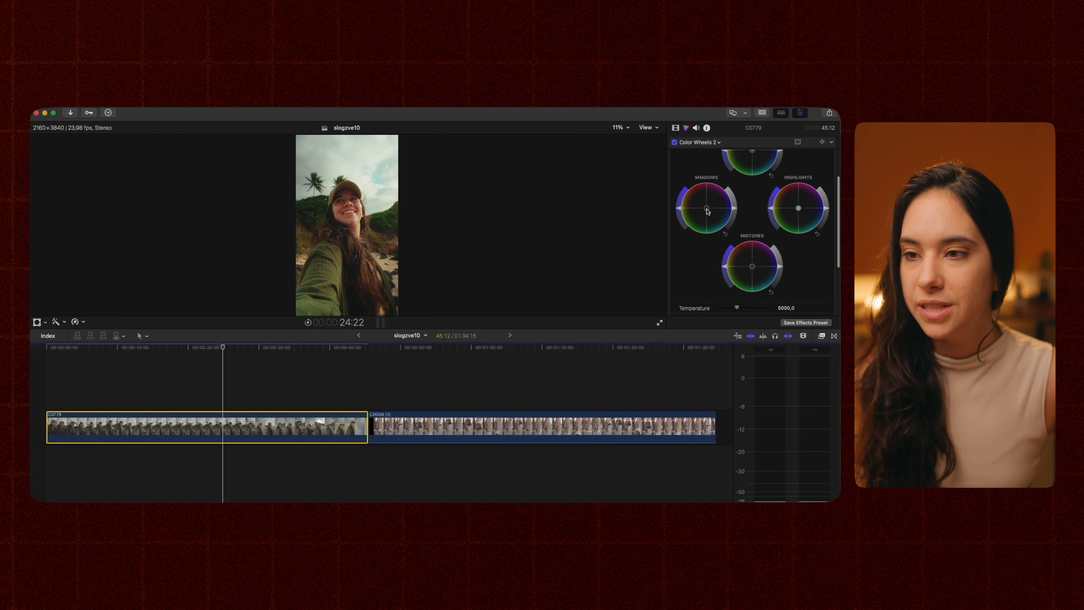
left_click_drag(707, 209, 706, 209)
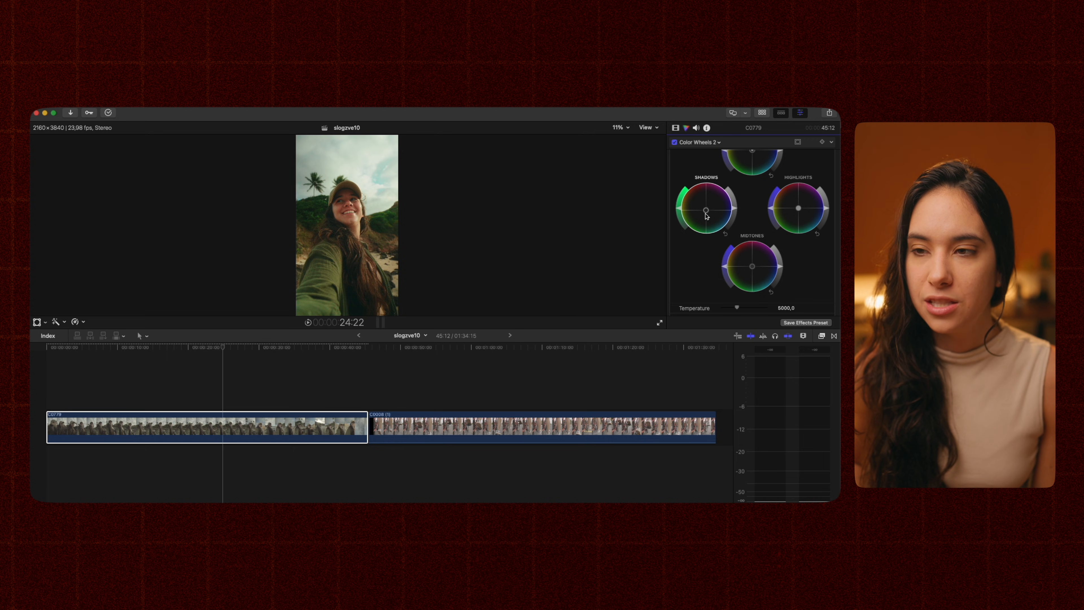
left_click(674, 142)
left_click(675, 142)
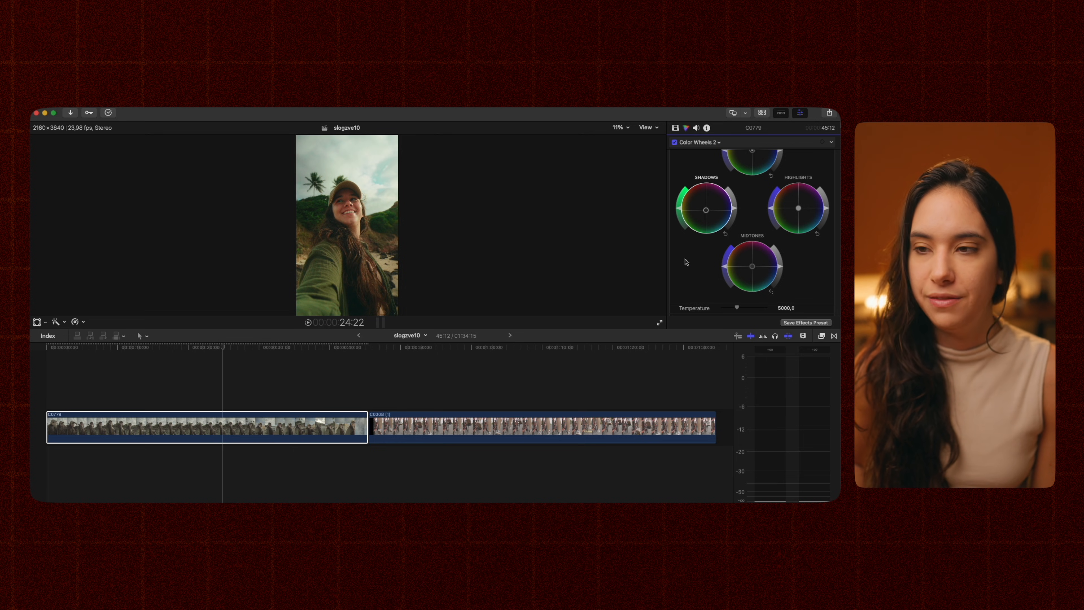
left_click_drag(753, 269, 748, 263)
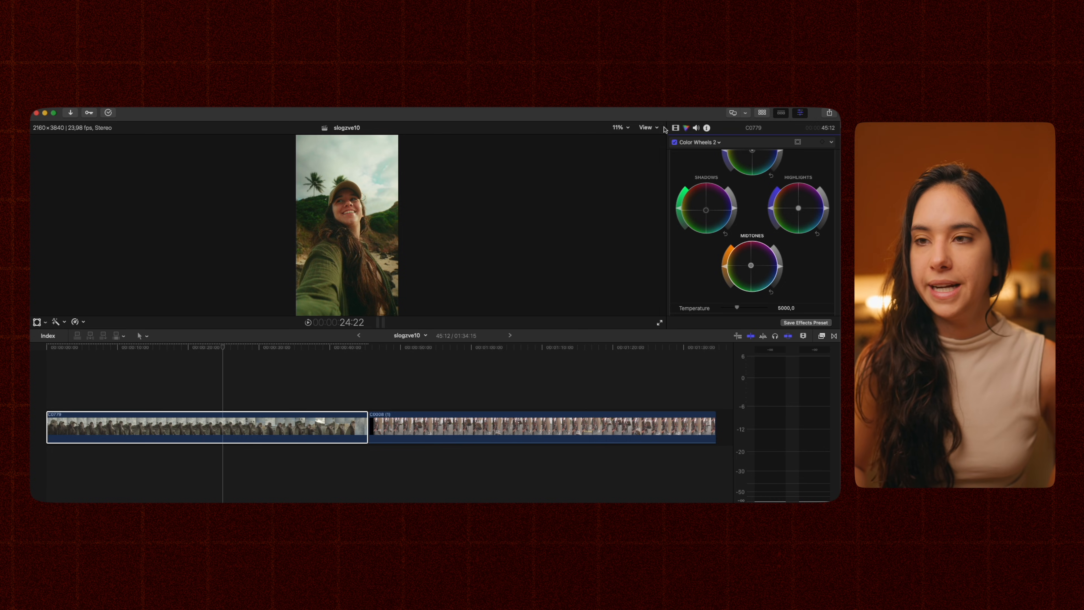
Compare C0779 with and without all effects and the Color Wheels 2 correction, including at another frame around 27:10
left_click(676, 128)
left_click(674, 143)
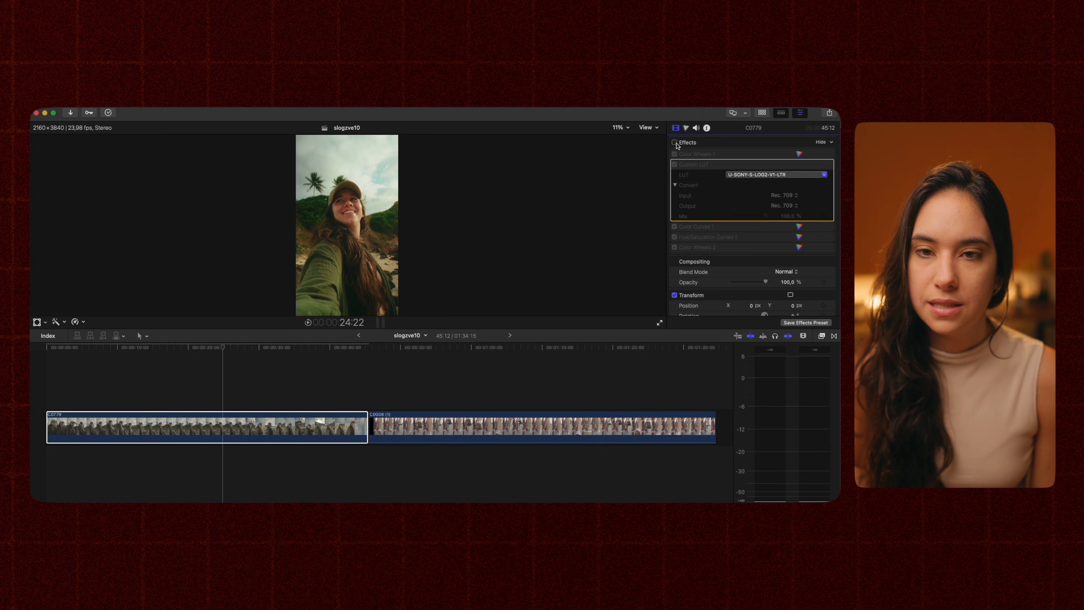
left_click(674, 143)
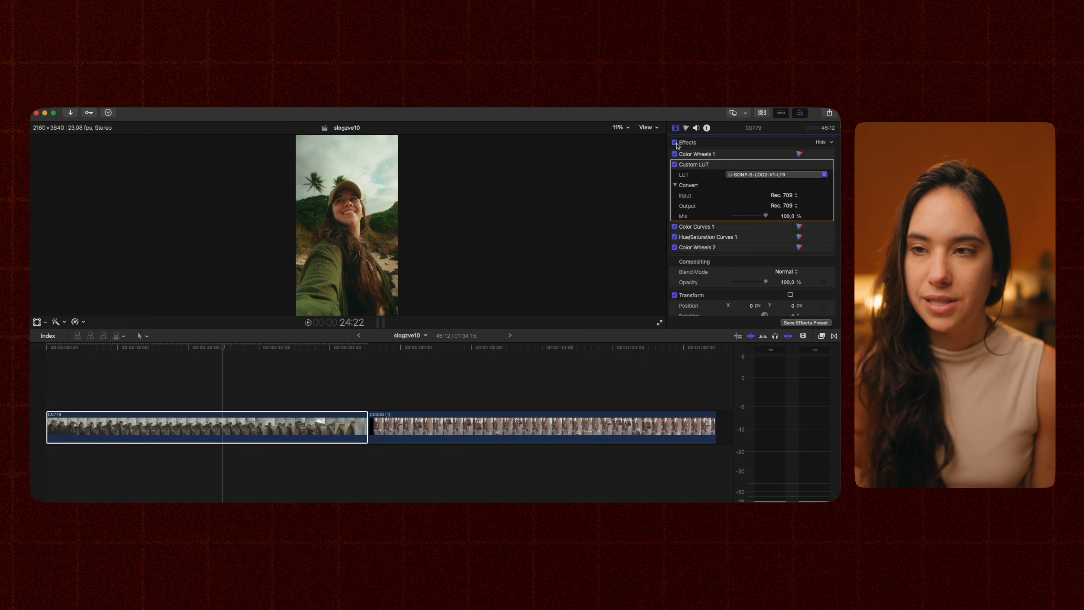
left_click(675, 248)
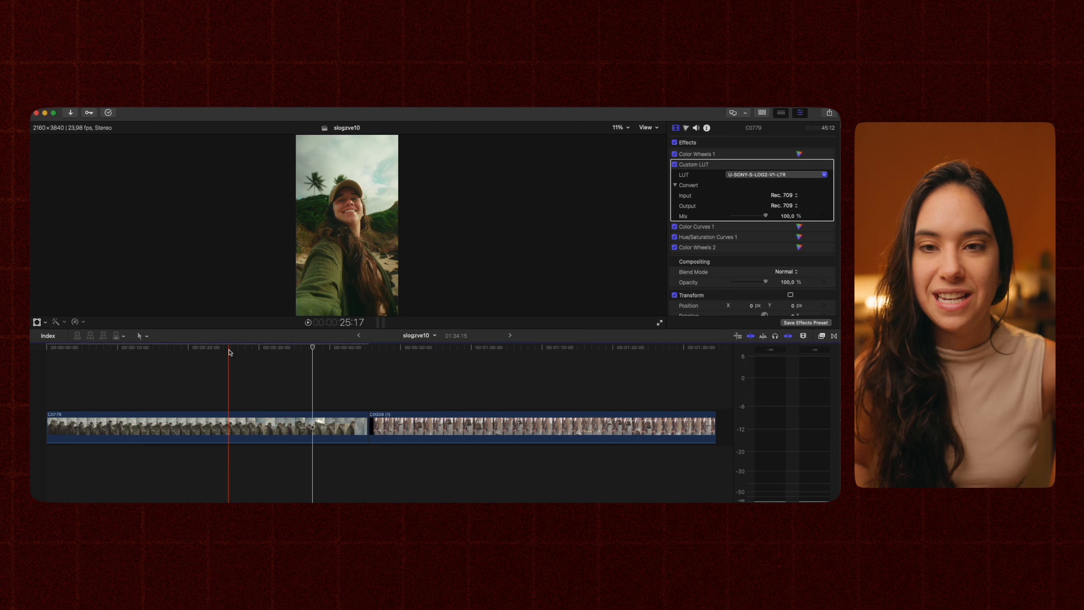
left_click(229, 348)
left_click(241, 348)
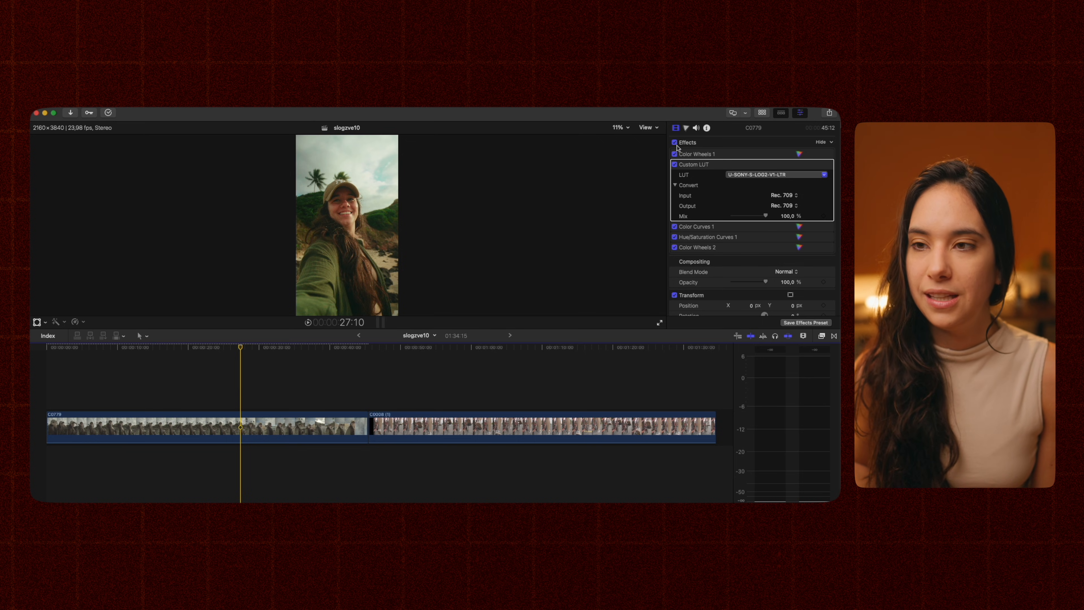
left_click(674, 142)
left_click(675, 143)
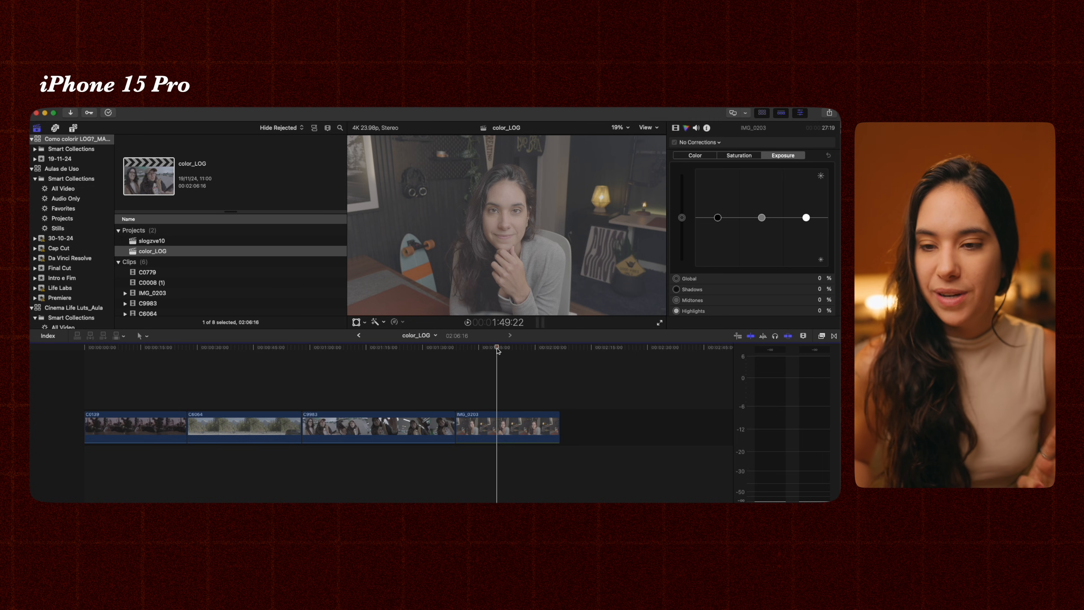
Select the iPhone clip IMG_0203 in the color_LOG timeline and hide the browser to enlarge the viewer
left_click(508, 427)
left_click(765, 114)
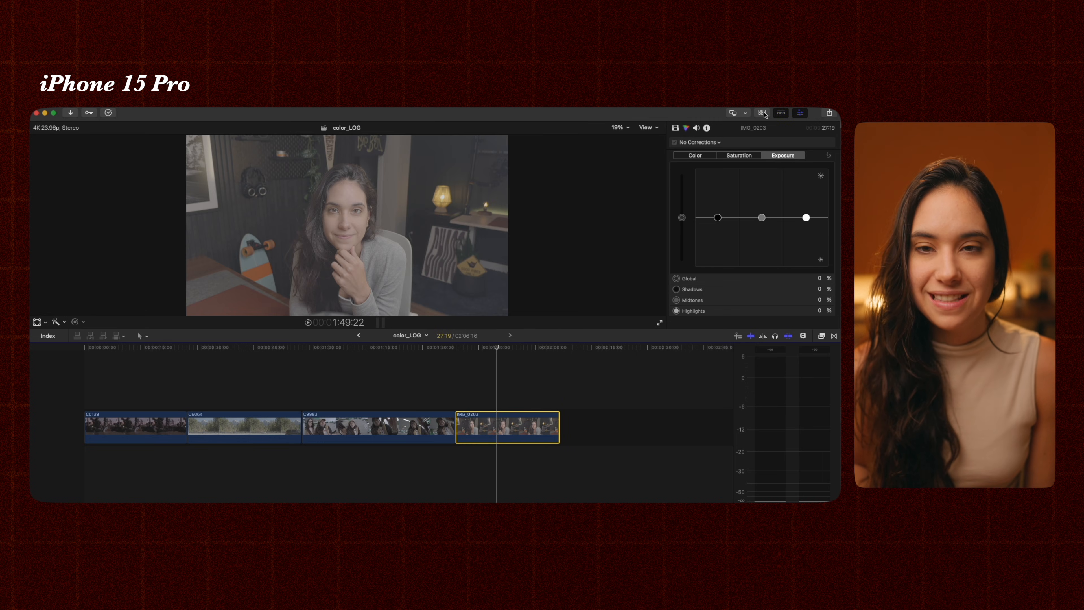
Search the effects for "lut" and apply the Custom LUT effect to the clip IMG_0203
left_click(821, 336)
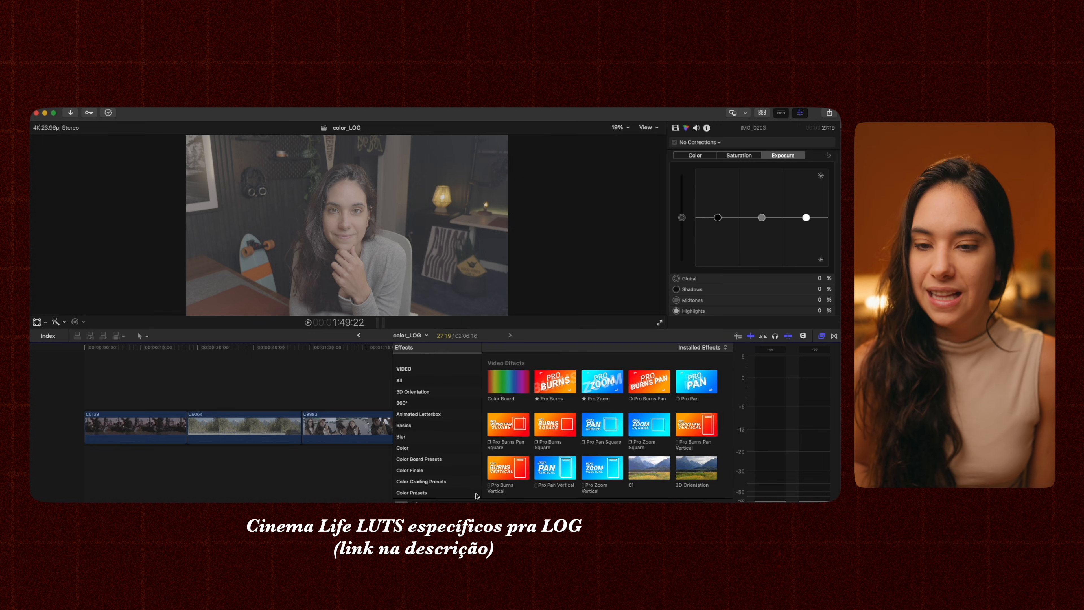
type("lut")
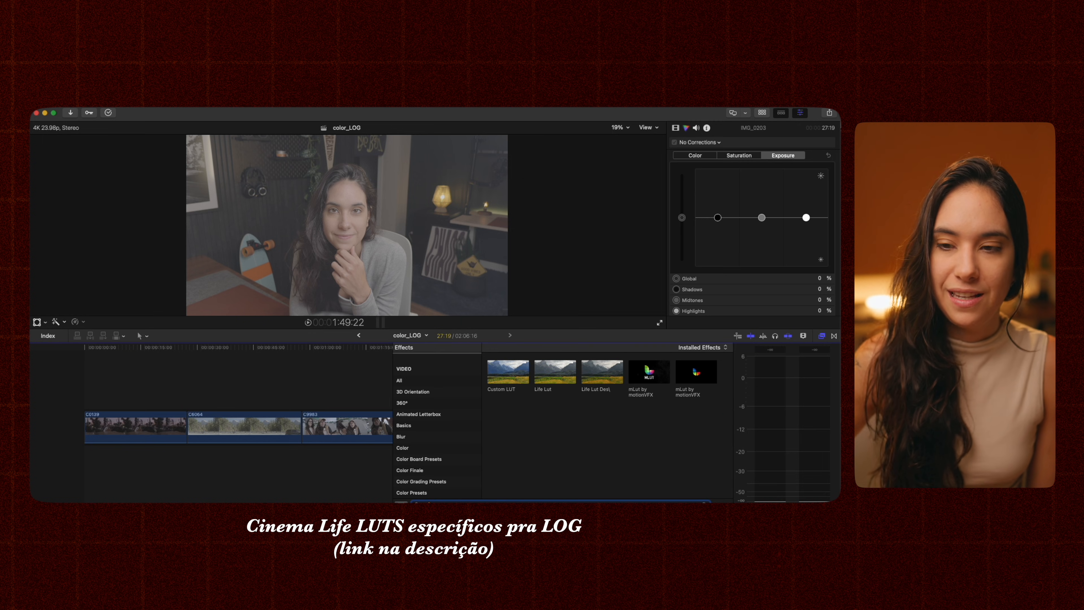
left_click(508, 371)
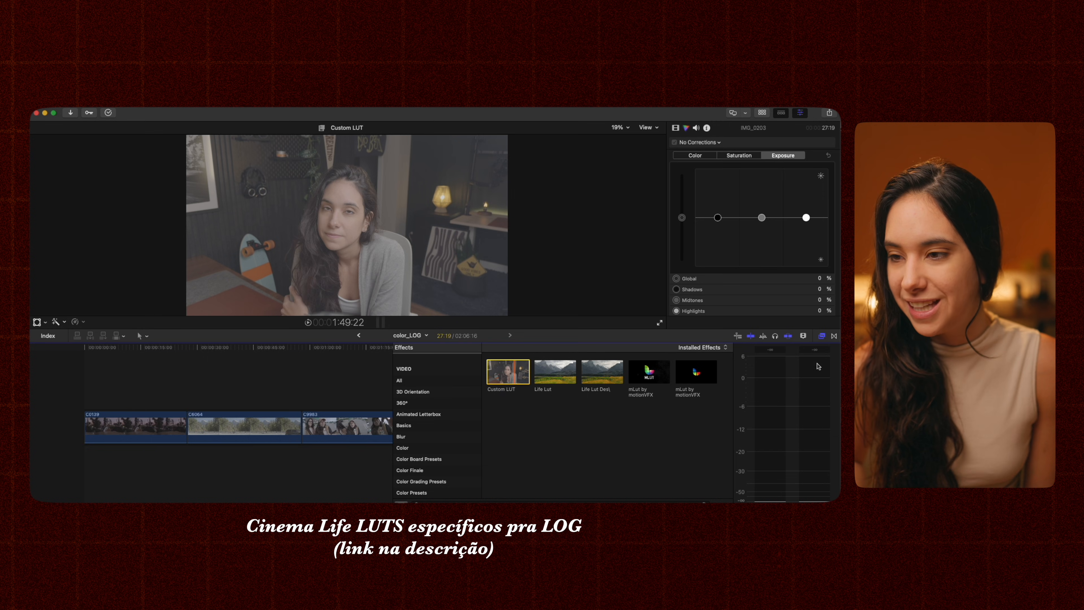
left_click(822, 337)
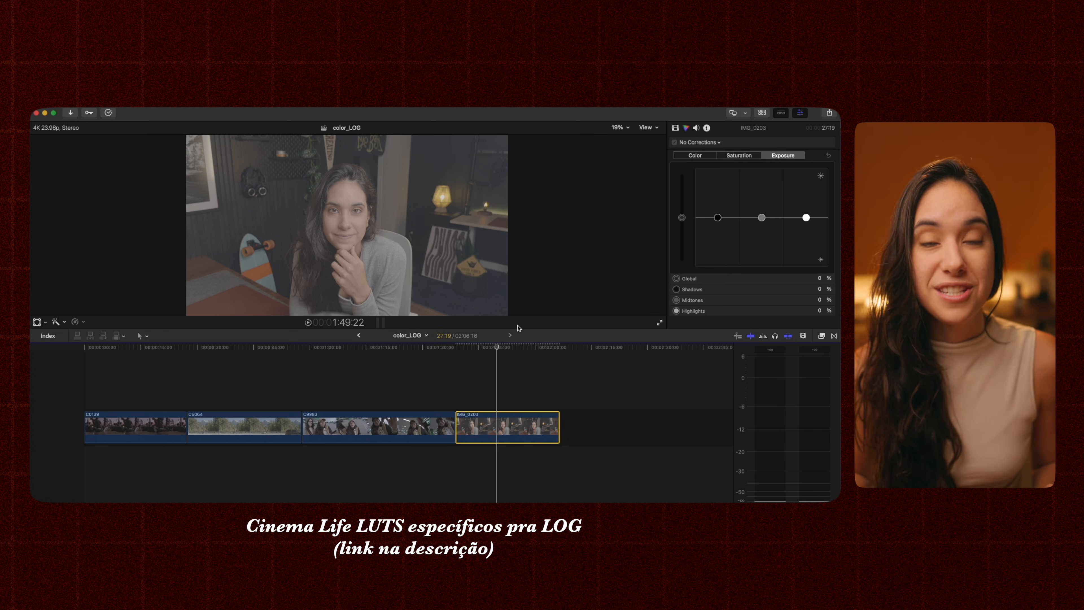
left_click(675, 129)
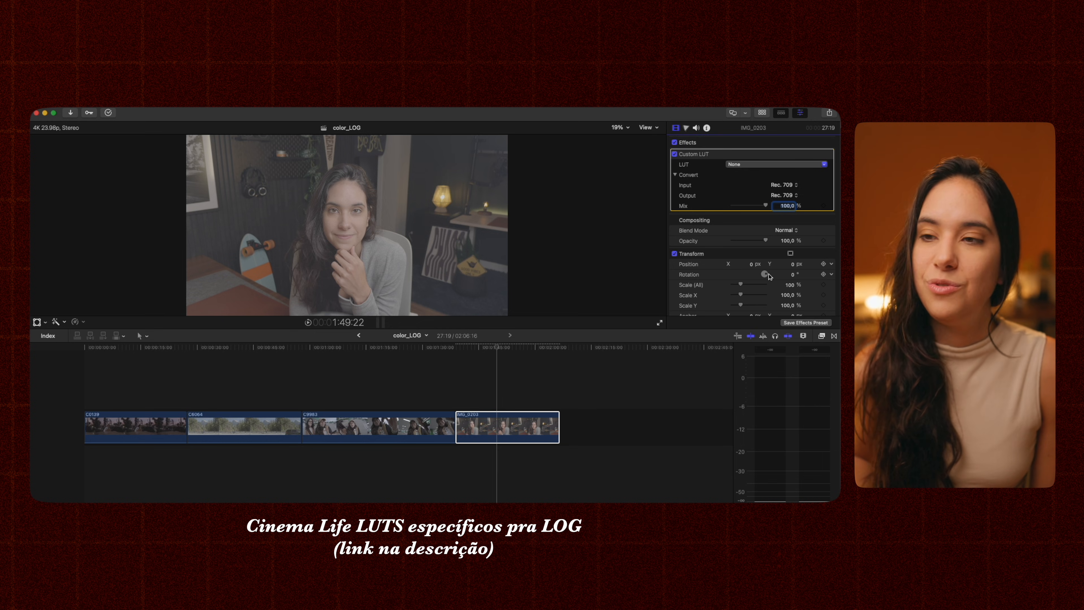
left_click(832, 335)
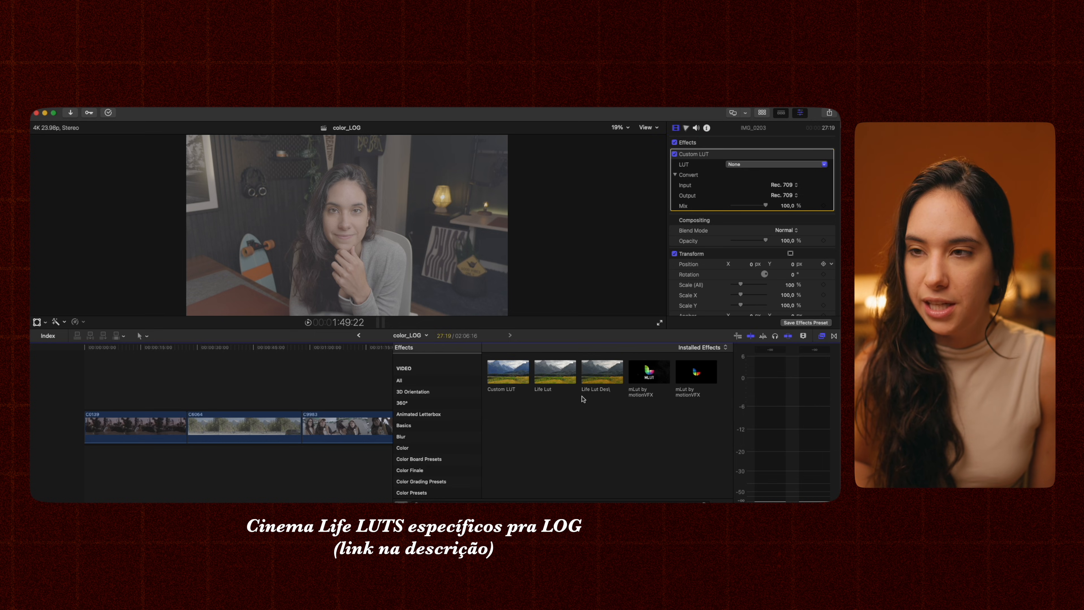
scroll(278, 397, "right", 5)
double_click(509, 371)
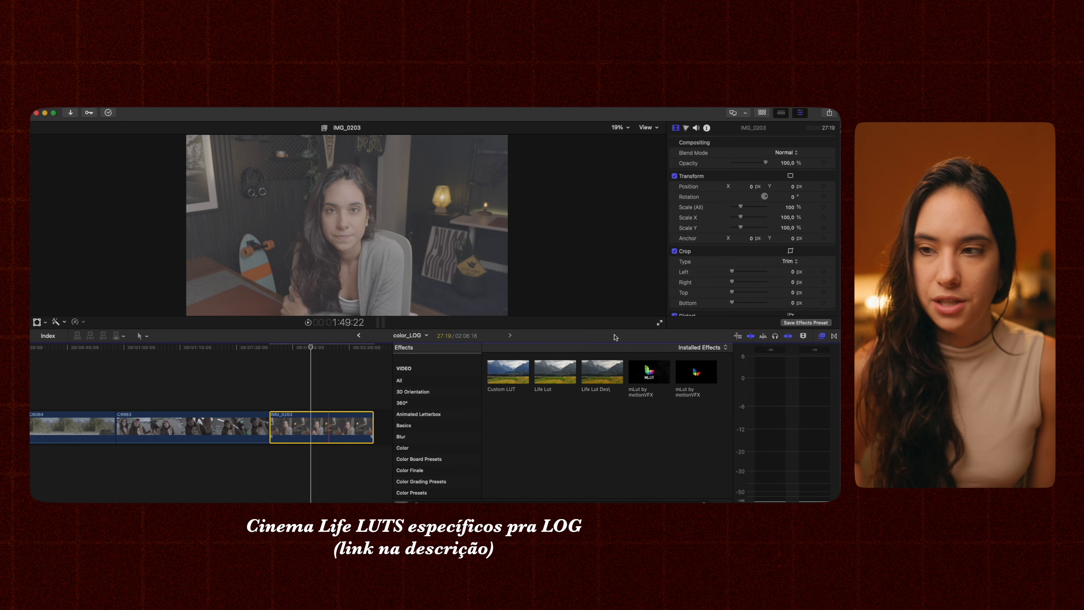
double_click(493, 370)
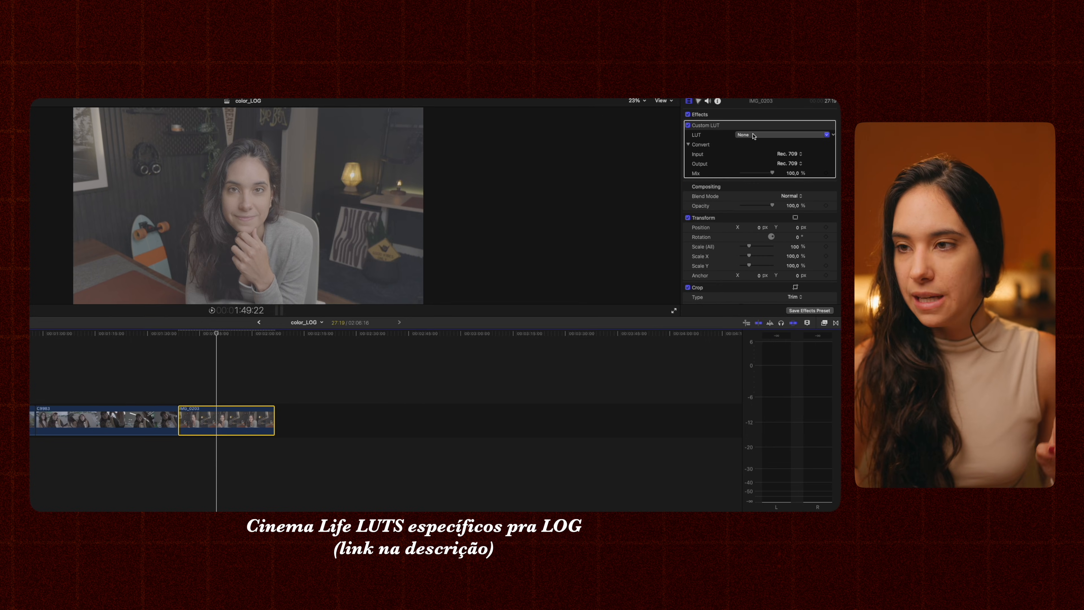
Set the Custom LUT to Venice[iPhone] from the Apple Log set of Cinema Life Luts
left_click(753, 135)
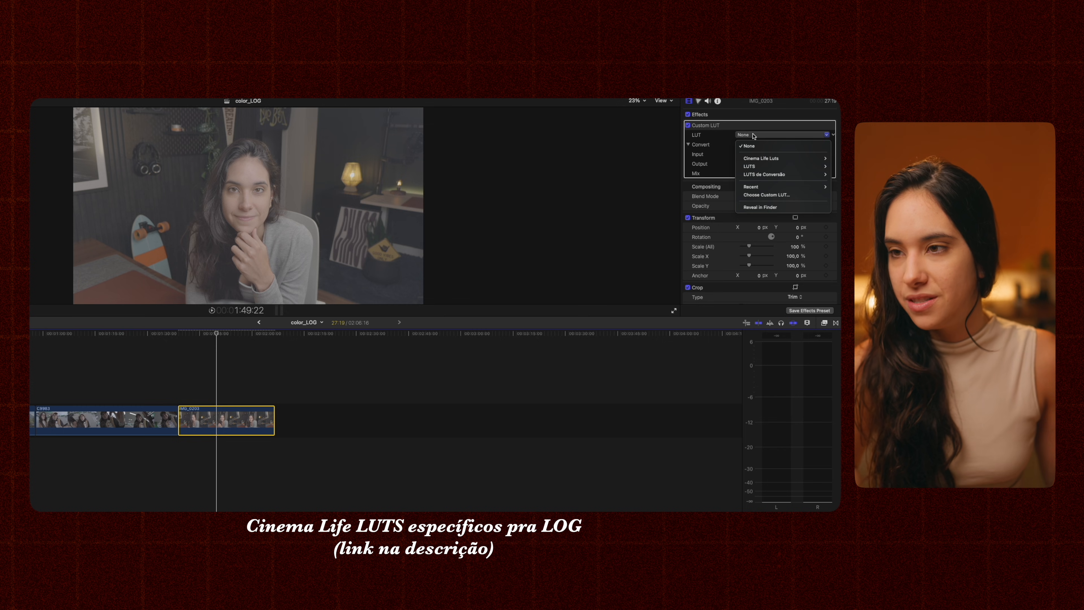
mouse_move(759, 162)
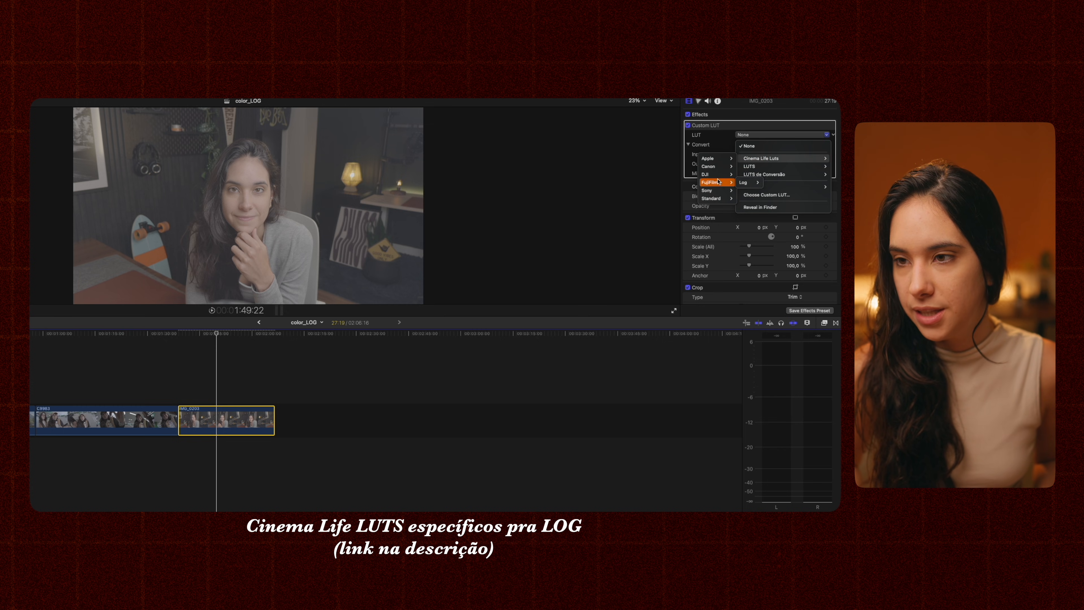
mouse_move(721, 161)
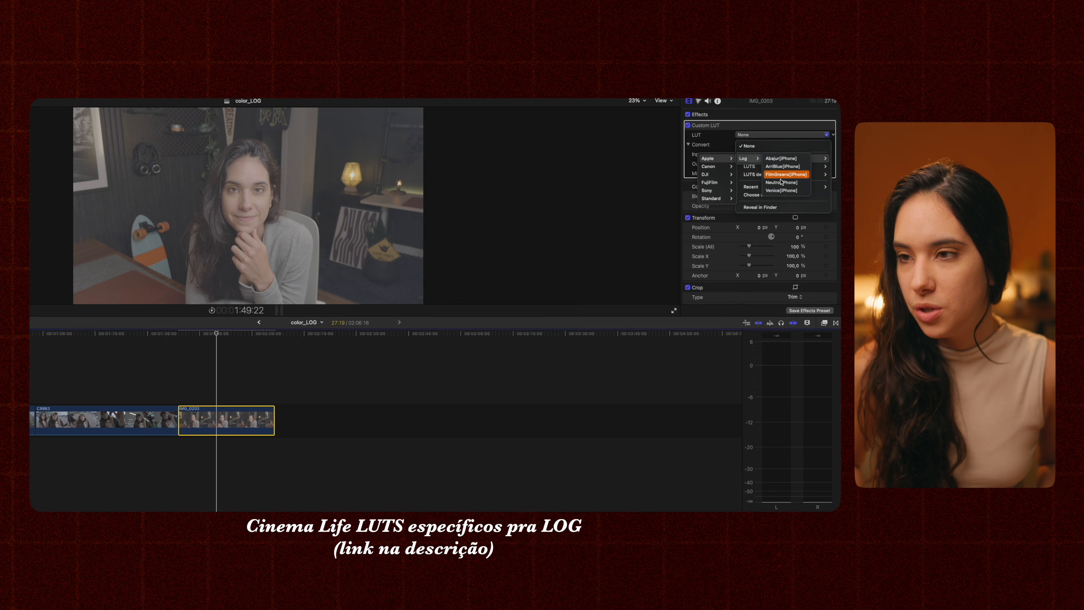
left_click(784, 191)
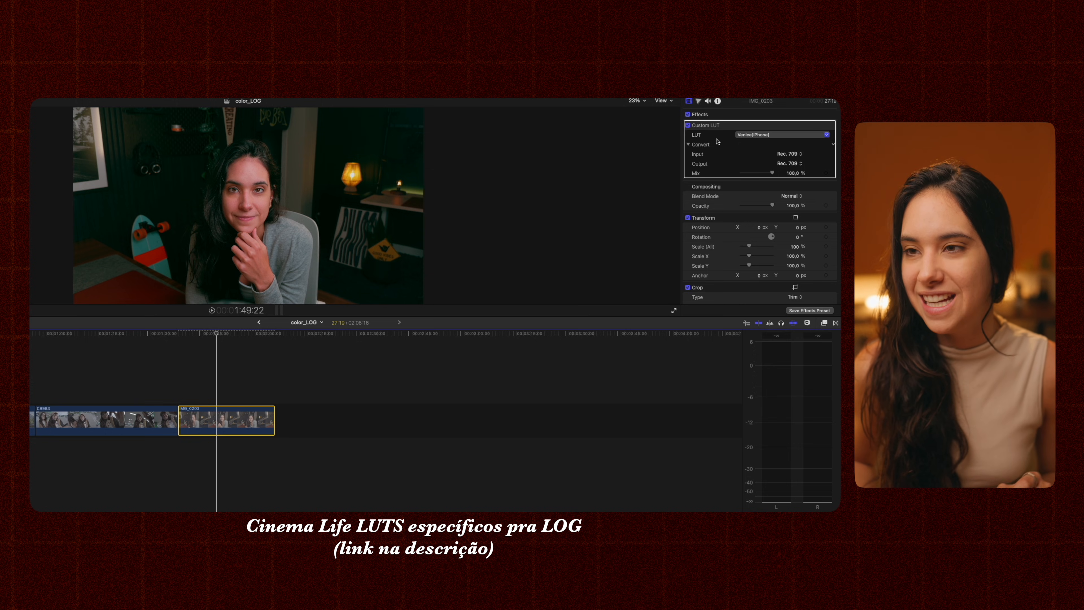
Add a Color Wheels correction to IMG_0203 and place it above the Custom LUT in the effects order
left_click(699, 101)
left_click(716, 115)
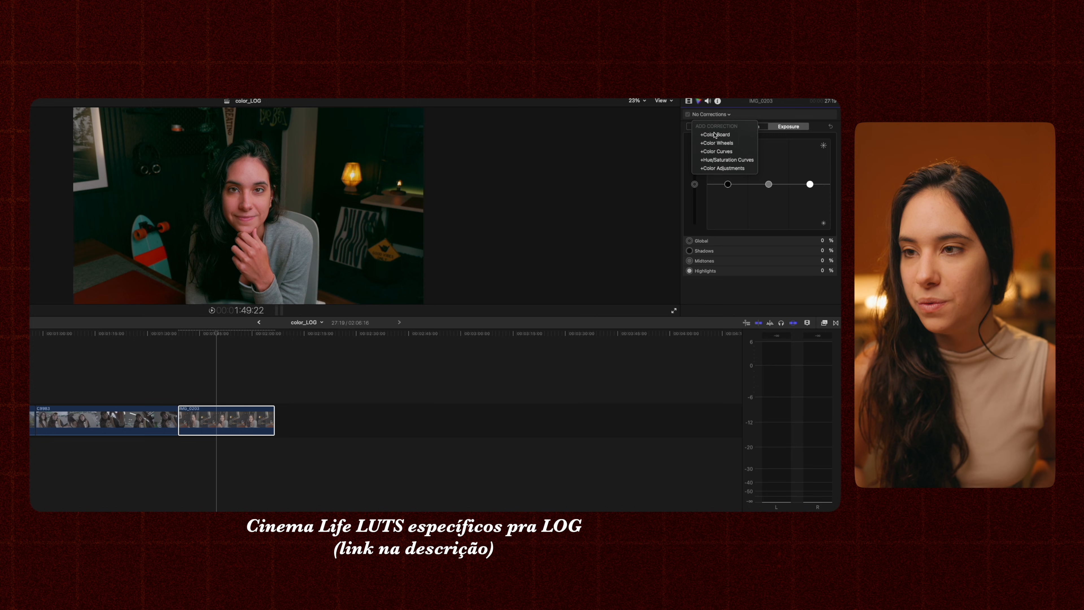
left_click(711, 141)
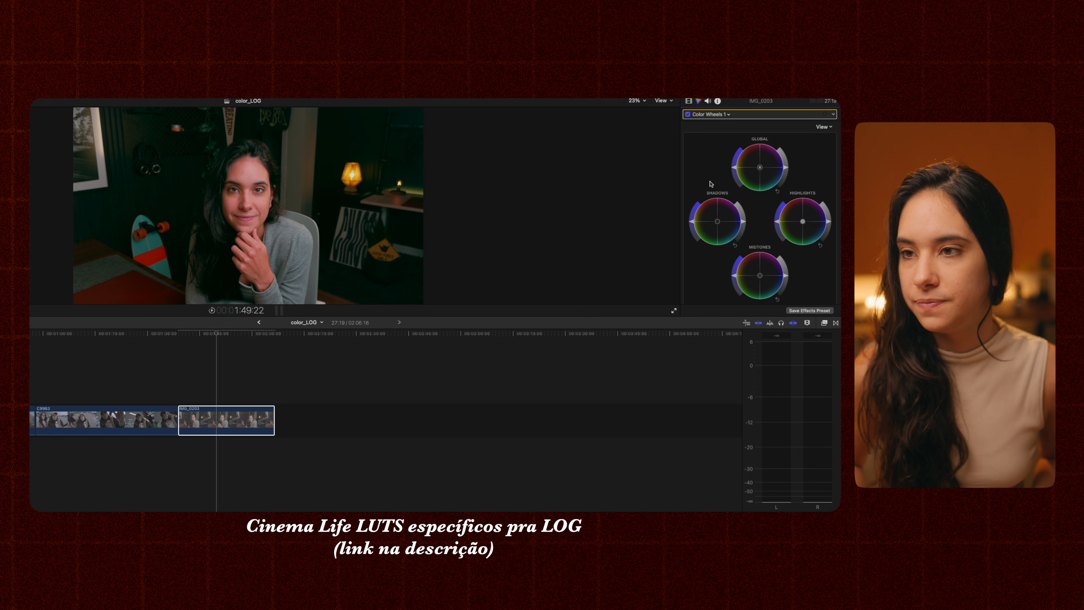
left_click(688, 100)
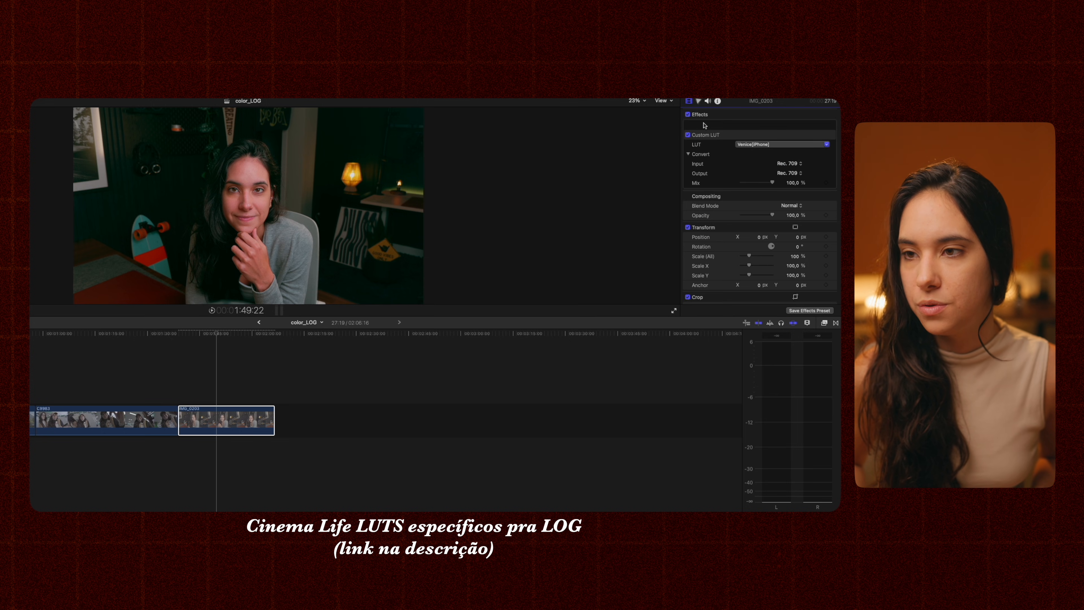
In Color Wheels 1, raise the highlights' brightness slightly and tint the midtones slightly toward orange
left_click(802, 125)
scroll(753, 269, "down", 2)
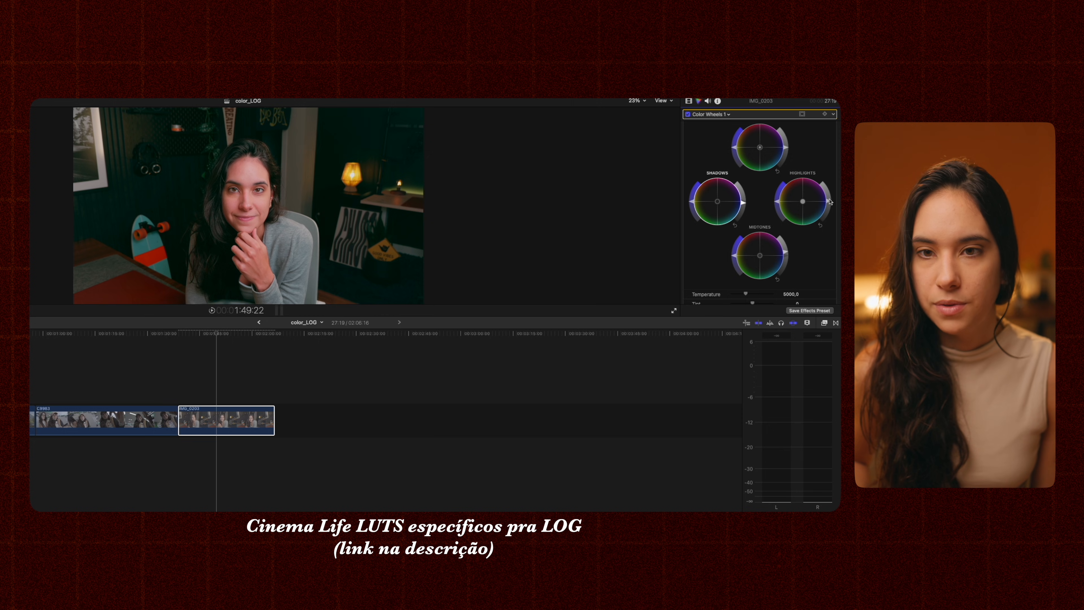
left_click_drag(828, 199, 829, 194)
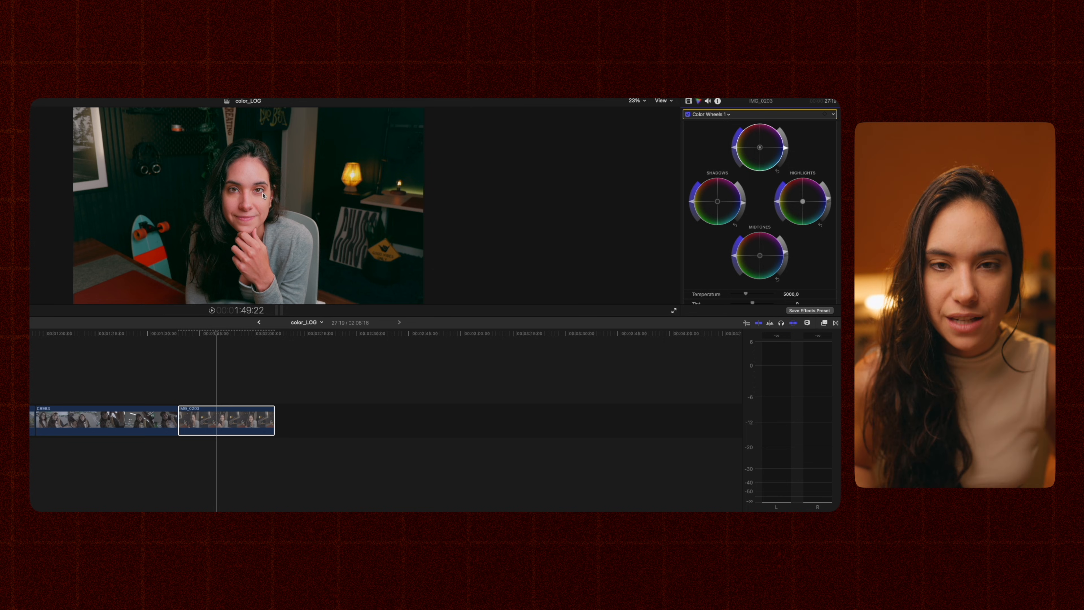
left_click_drag(759, 255, 755, 254)
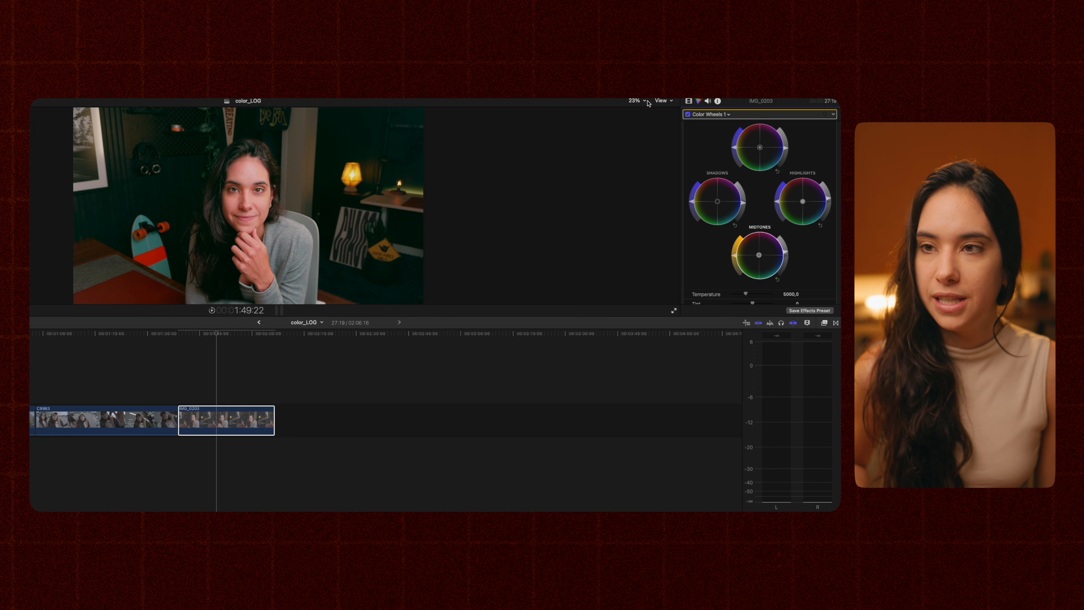
Enlarge the viewer to 50% on the face and compare the image with and without Color Wheels 1
left_click(636, 101)
left_click(650, 151)
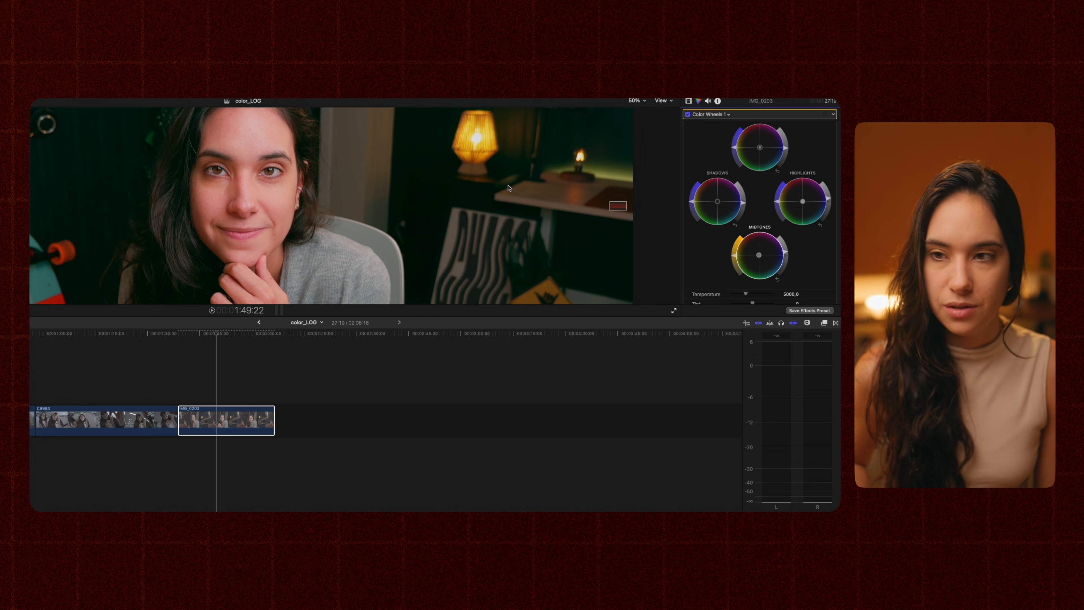
left_click_drag(623, 207, 623, 207)
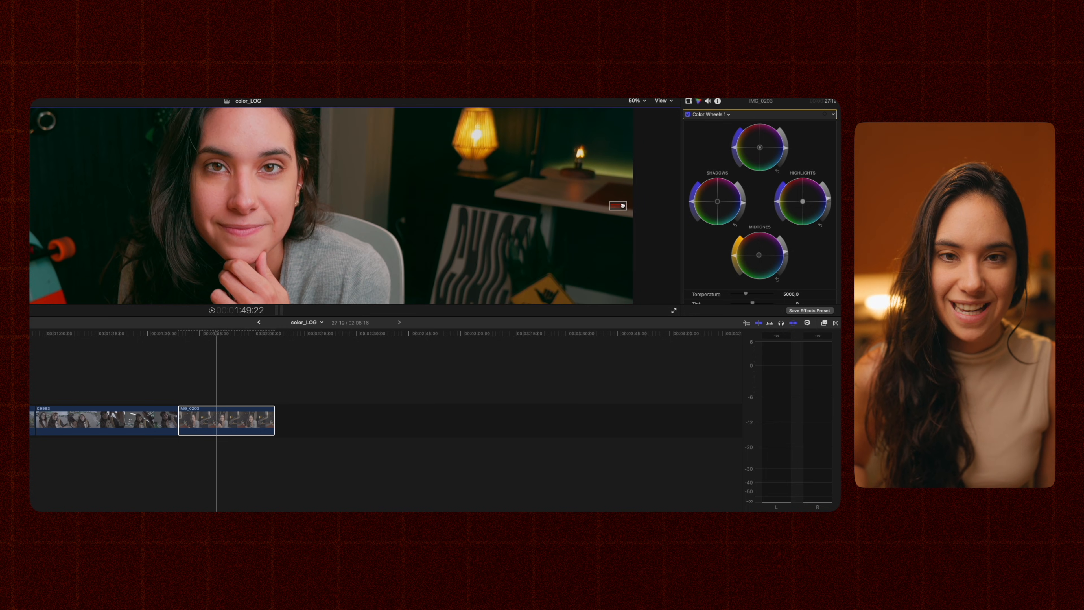
left_click(688, 114)
left_click(688, 115)
left_click(687, 115)
left_click(687, 115)
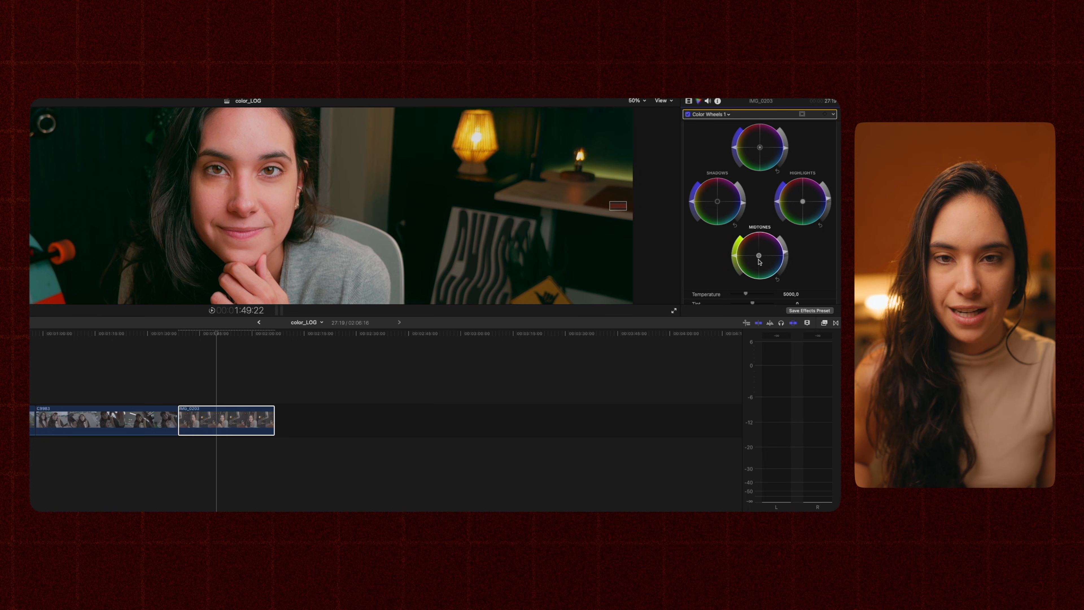
Shift the midtones tint slightly toward green and fit the whole frame back in the viewer
left_click_drag(758, 258, 760, 259)
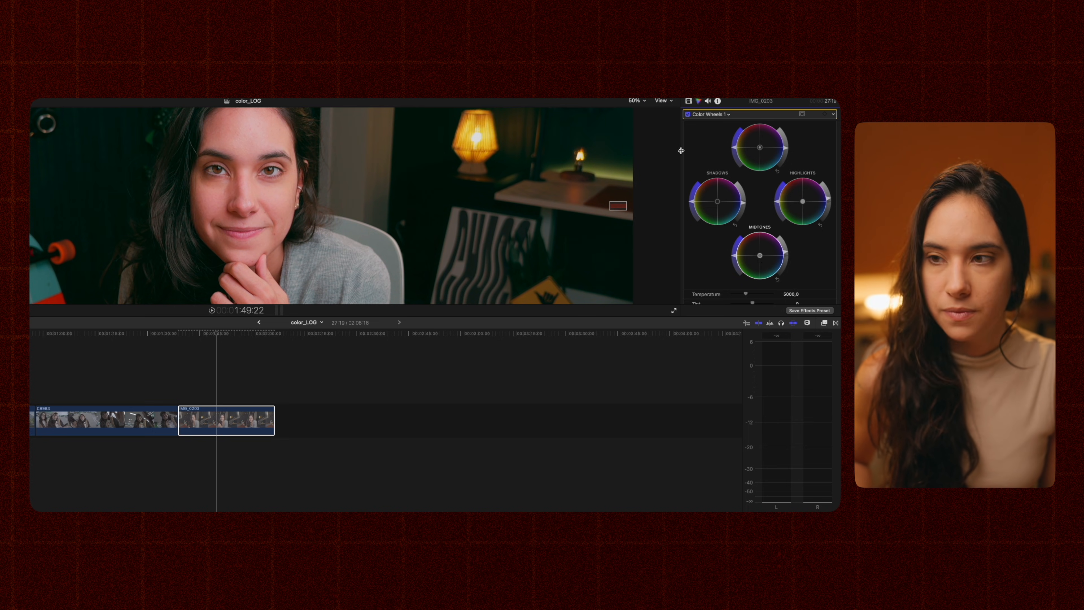
left_click_drag(761, 257, 757, 260)
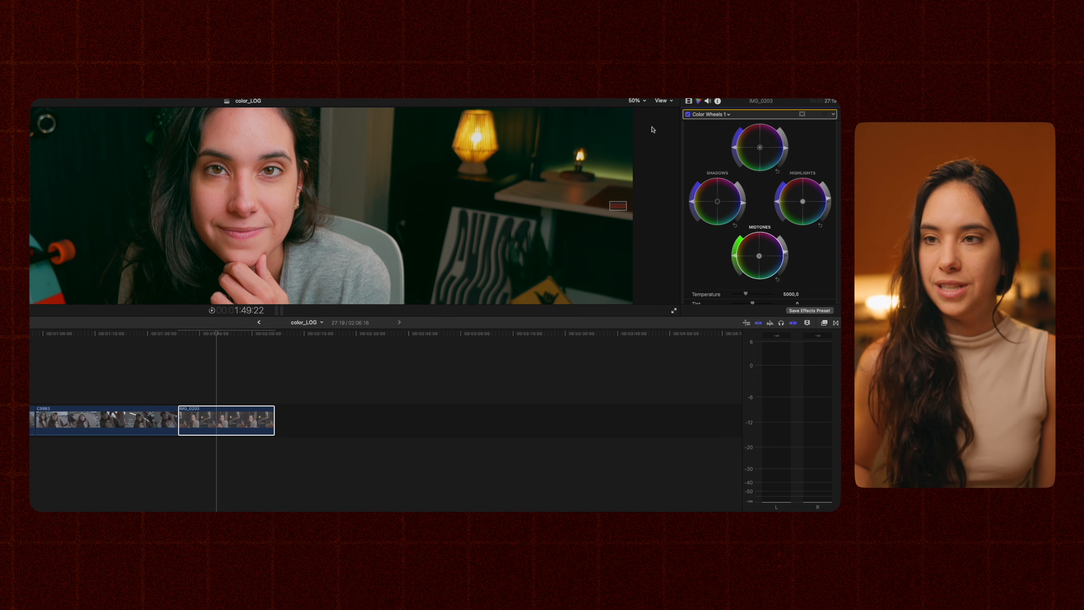
left_click(636, 102)
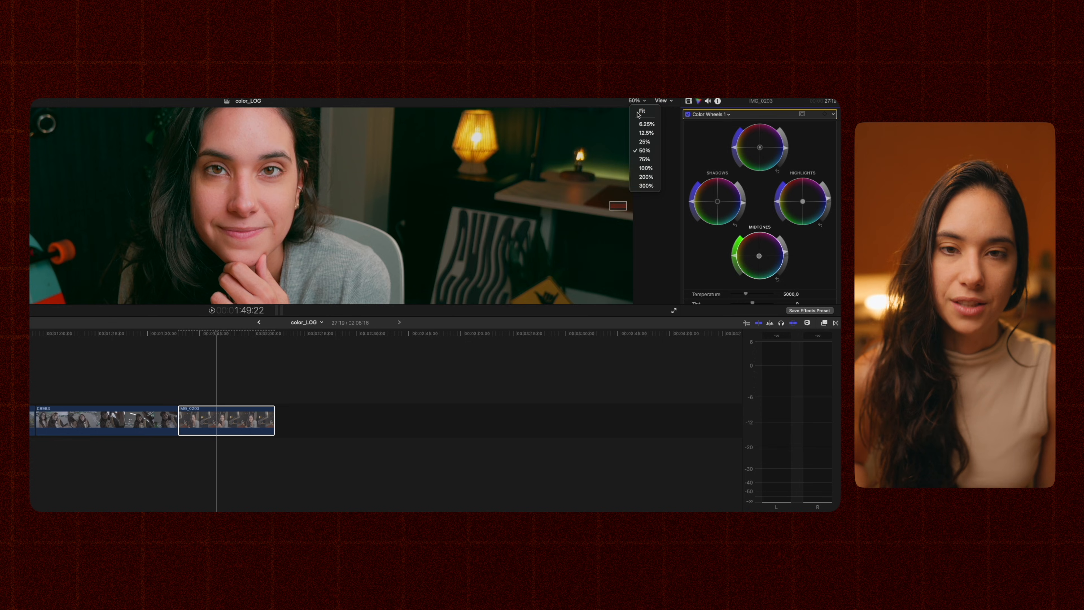
left_click(638, 111)
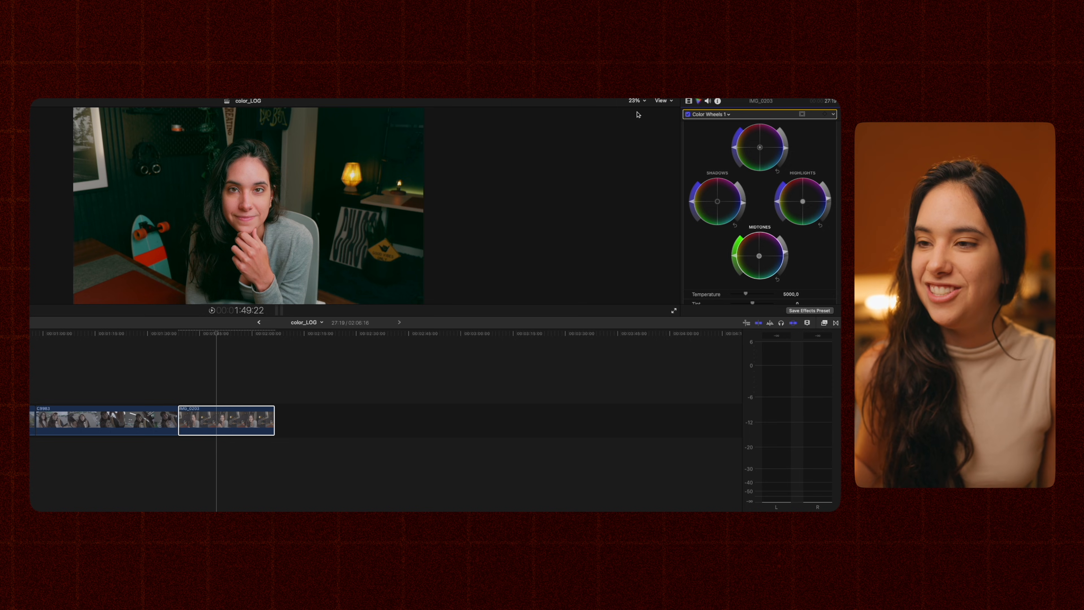
Compare IMG_0203 with and without all of its effects
left_click(758, 252)
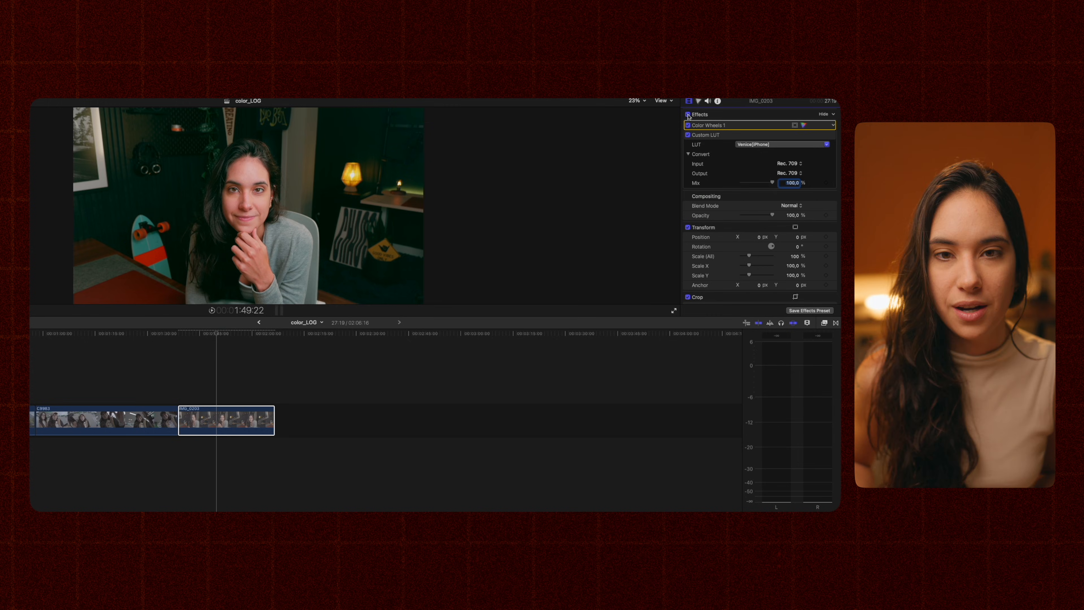
left_click(687, 114)
left_click(688, 114)
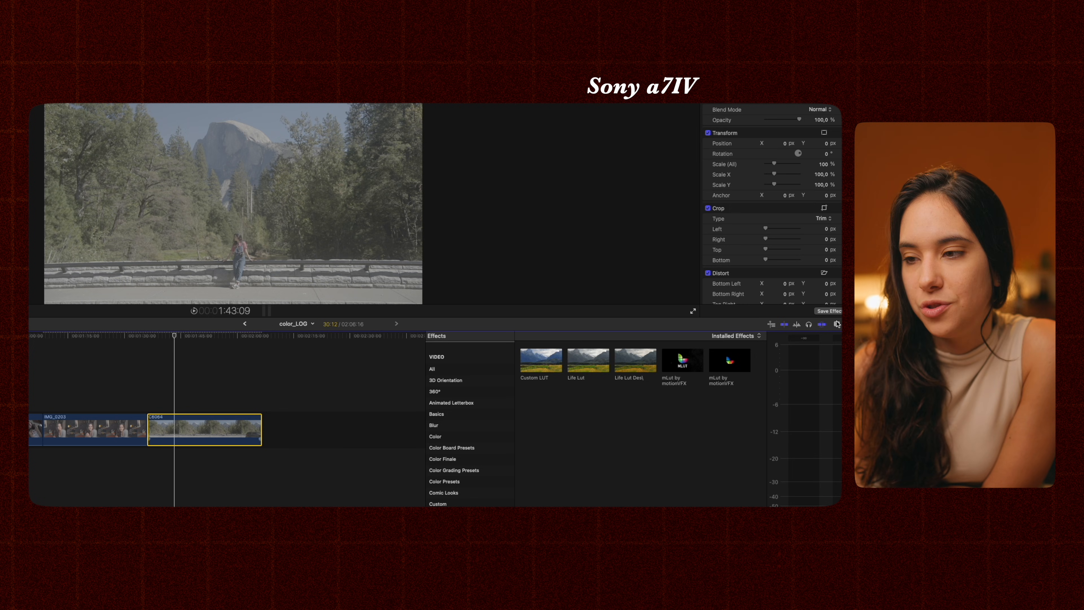
Set the mountain landscape clip's Custom LUT to FilmGreens_SLG3 from the Sony Log SLOG3 set of Cinema Life Luts
left_click(853, 324)
left_click(793, 124)
mouse_move(793, 147)
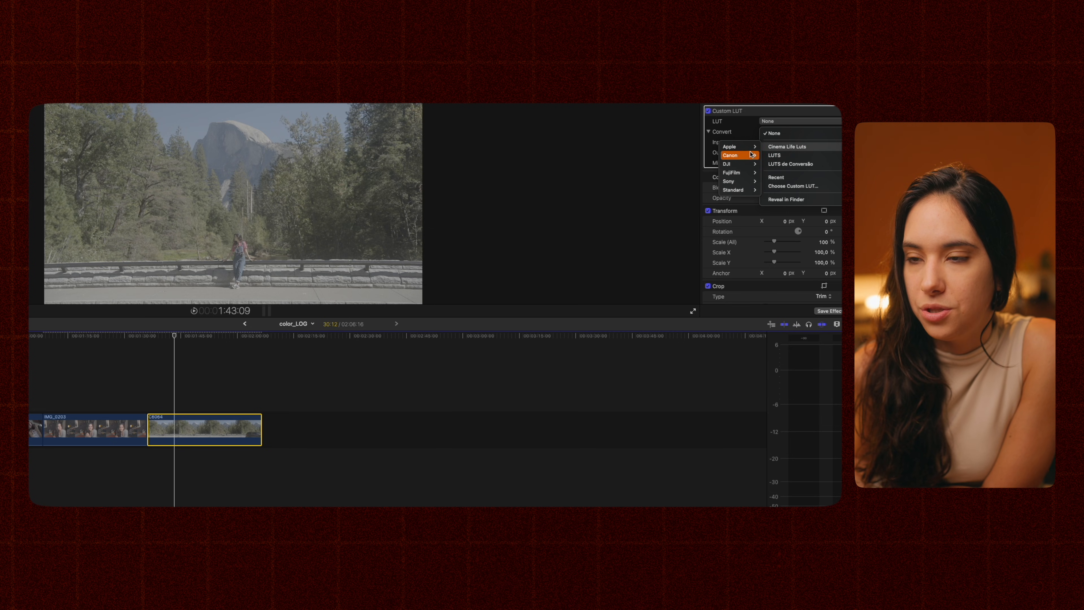
mouse_move(749, 181)
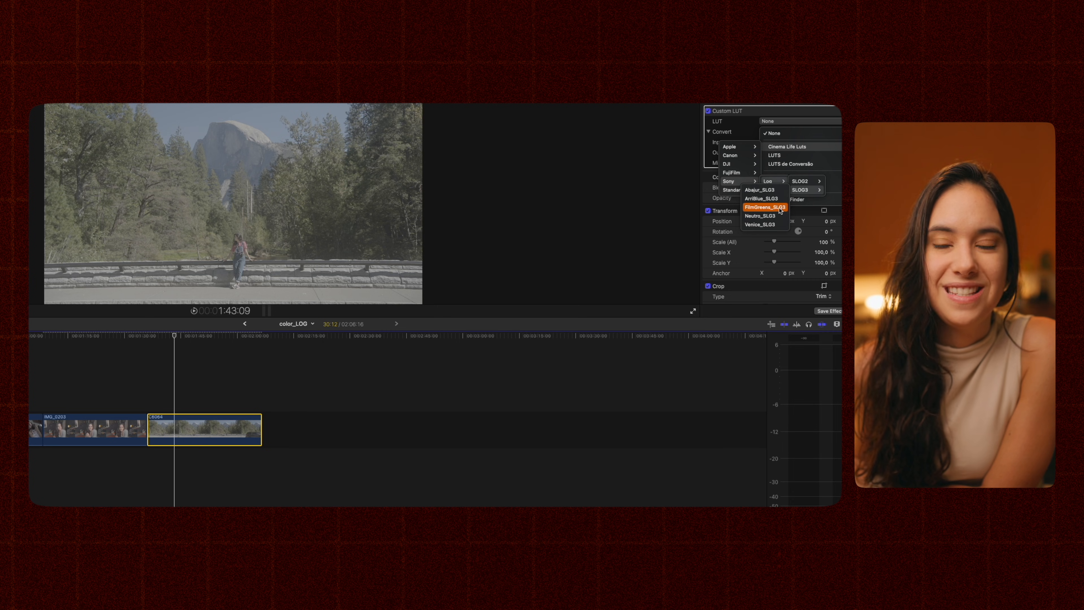
left_click(764, 207)
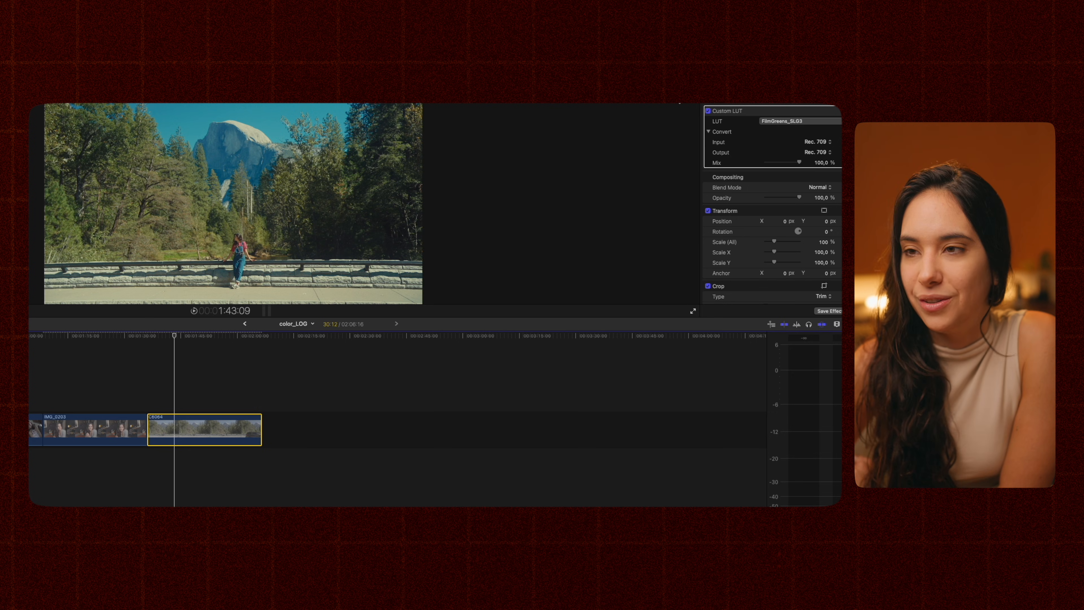
Add a Color Wheels correction to the landscape clip and move it above the Custom LUT
key("ctrl+super+e")
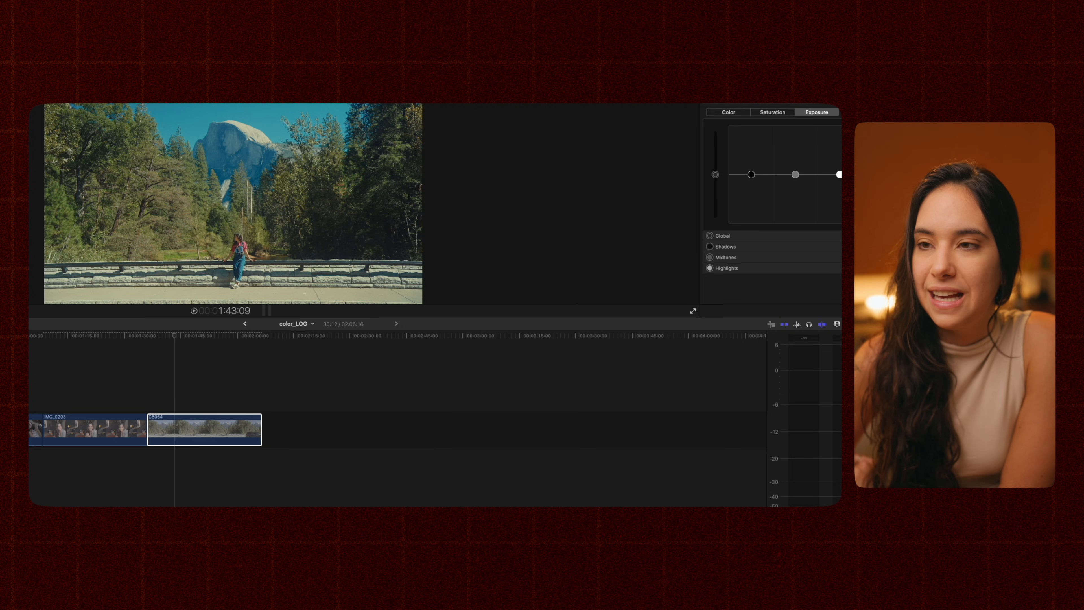
left_click(722, 105)
left_click(747, 129)
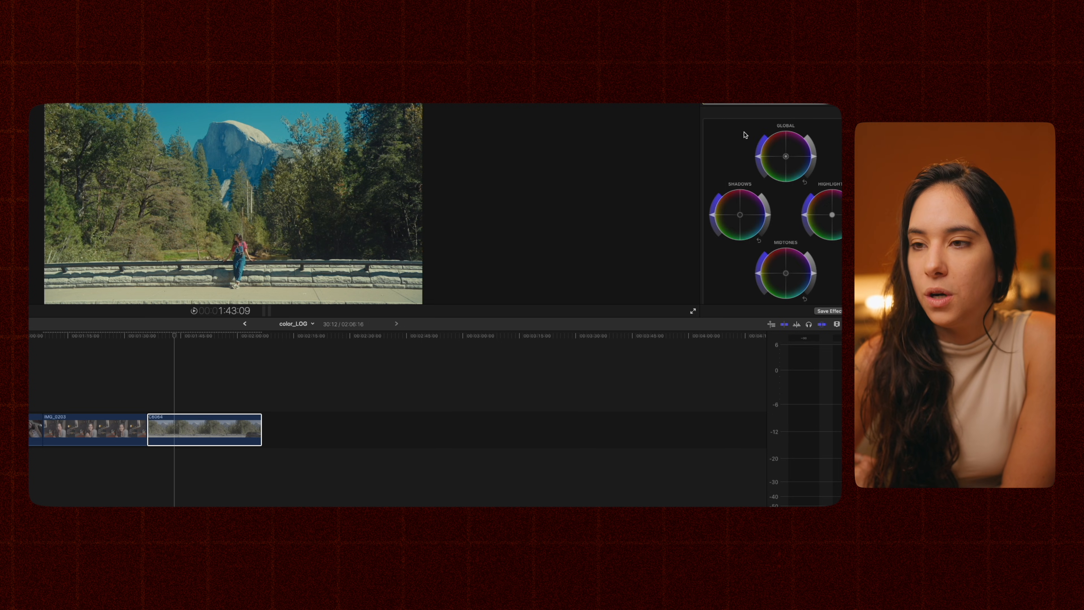
left_click(710, 79)
left_click_drag(738, 174, 738, 114)
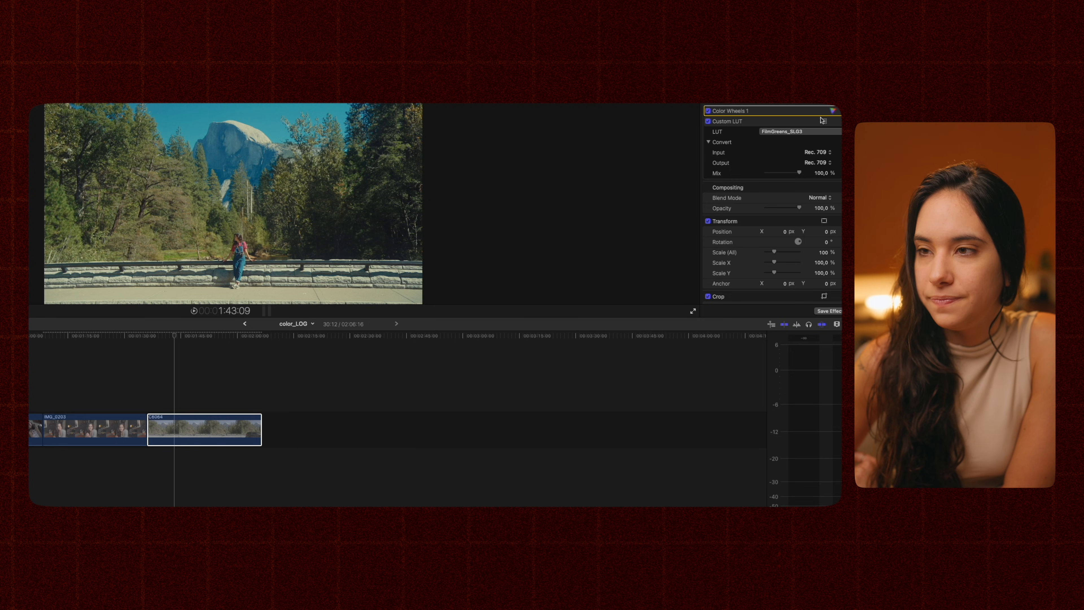
Raise the shadows' brightness slightly in the landscape clip's Color Wheels 1
left_click(834, 112)
scroll(795, 222, "down", 2)
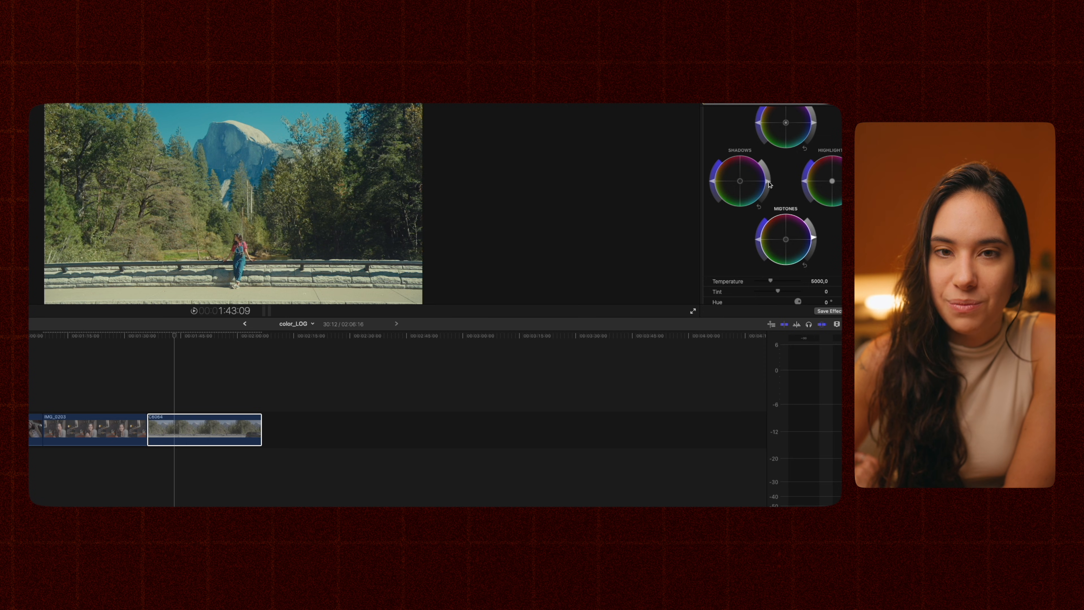
left_click_drag(768, 181, 768, 180)
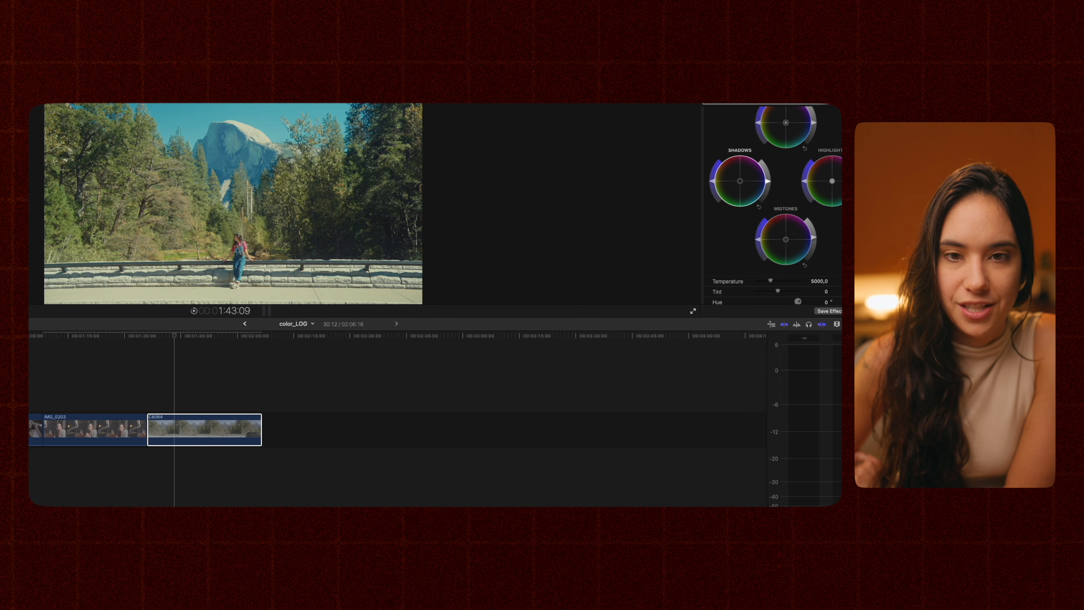